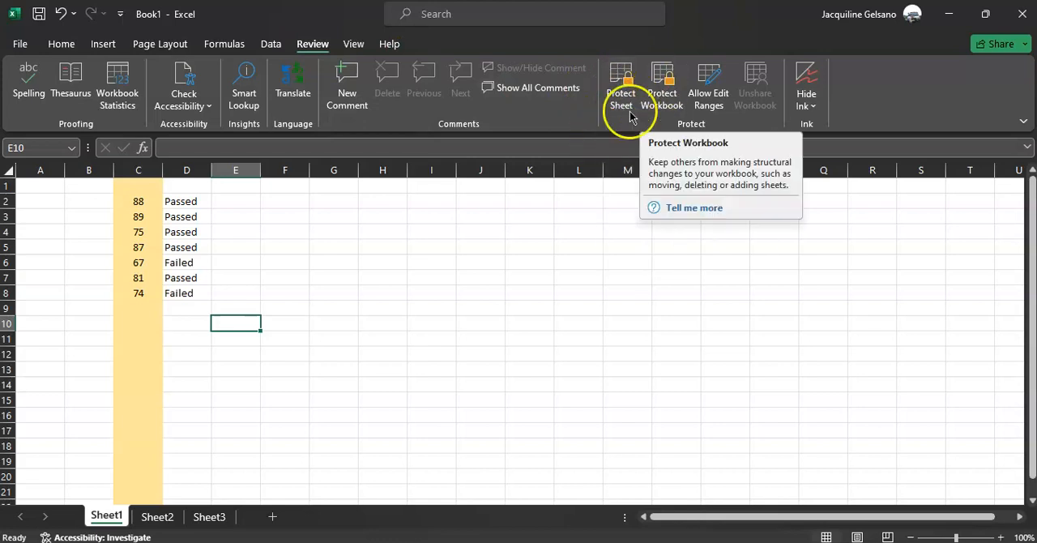
# Protect Sheet1 with a password, keeping the default permissions and re-entering the password to confirm.
pyautogui.click(622, 83)
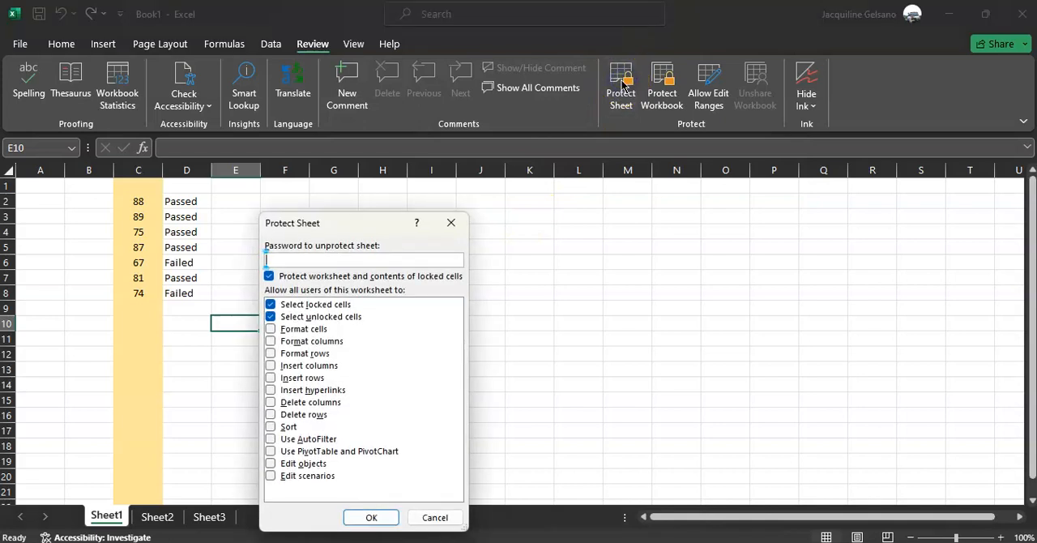
pyautogui.write('••••')
pyautogui.press('Return')
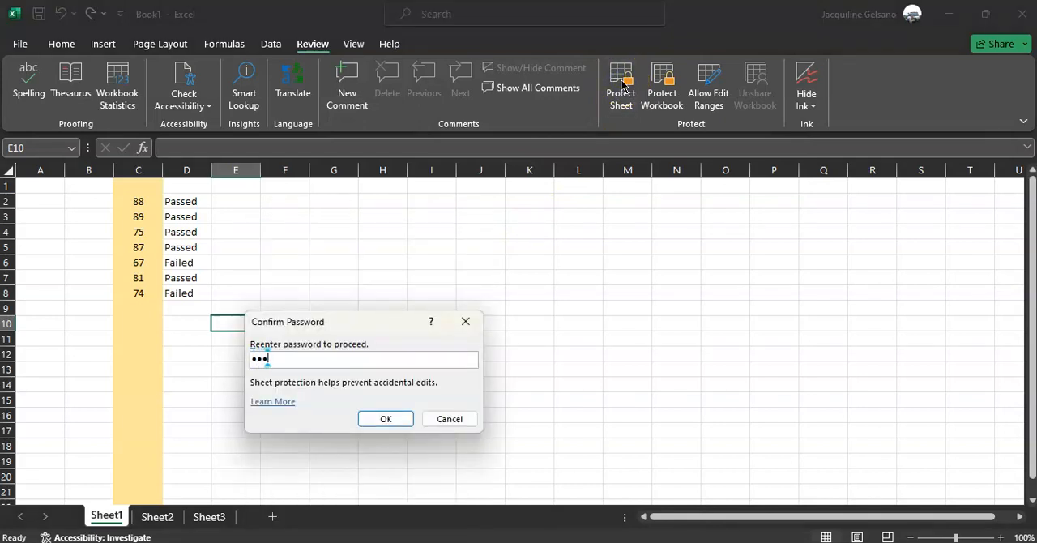
pyautogui.press('Return')
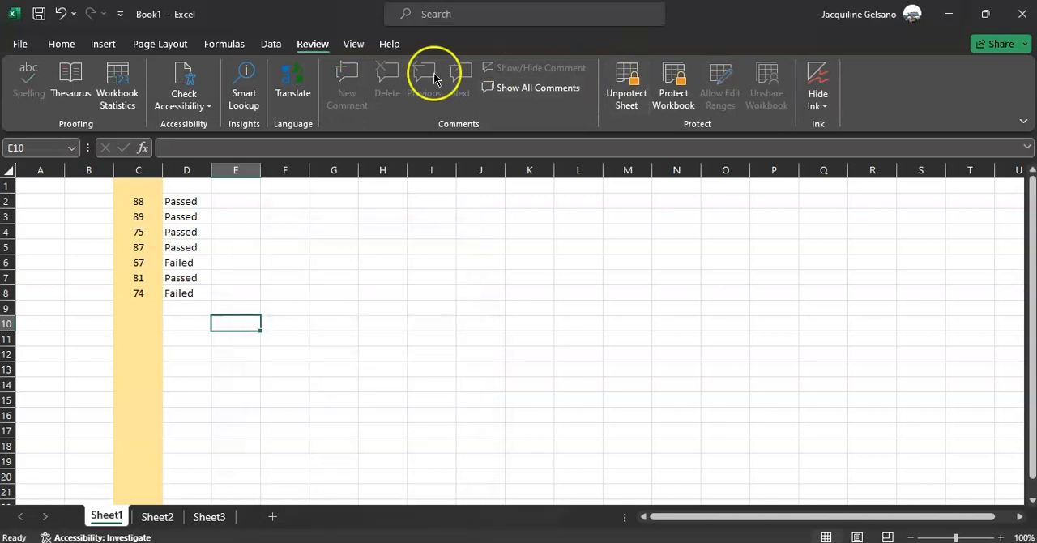
# Try to edit the formula in cell D4 on the protected Sheet1.
pyautogui.doubleClick(199, 232)
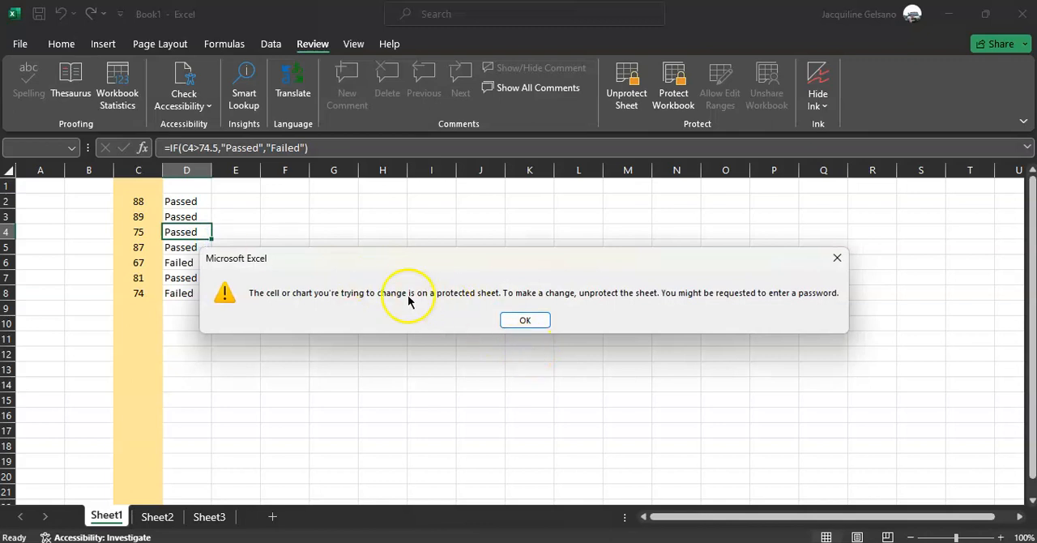
pyautogui.click(524, 320)
pyautogui.click(227, 321)
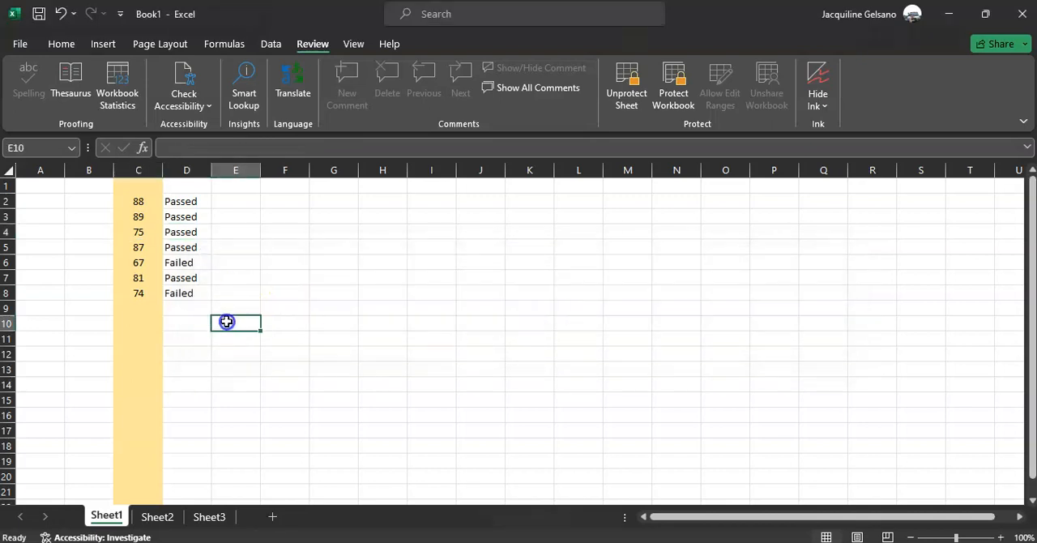
# On Sheet2, enter "asdfa" in G4, "sdfa" in F7 and "asdfasd" in D6.
pyautogui.click(158, 517)
pyautogui.click(313, 227)
pyautogui.write('asdfa')
pyautogui.click(297, 276)
pyautogui.write('sdfa')
pyautogui.press('Return')
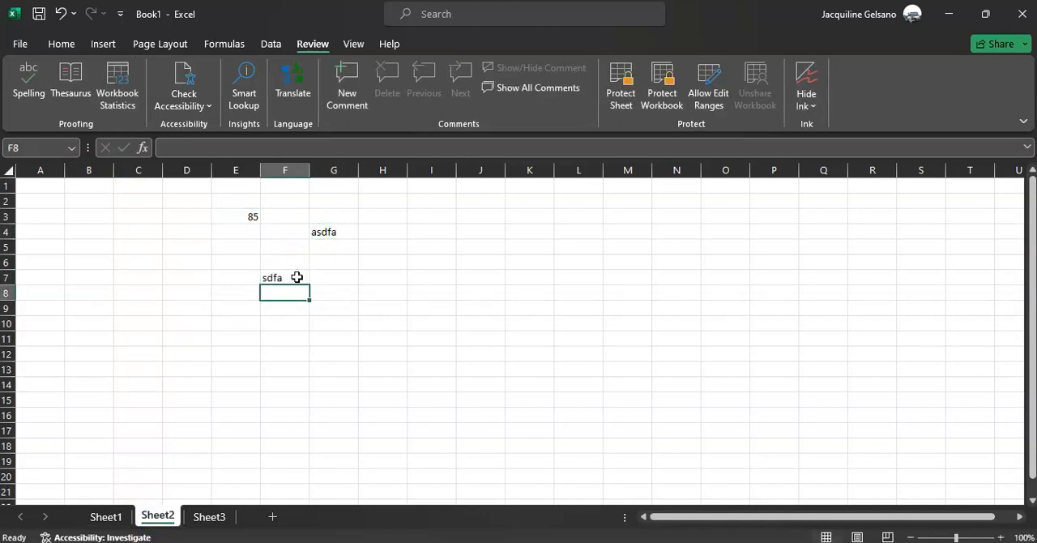
pyautogui.click(192, 260)
pyautogui.write('asdfasd')
pyautogui.press('Return')
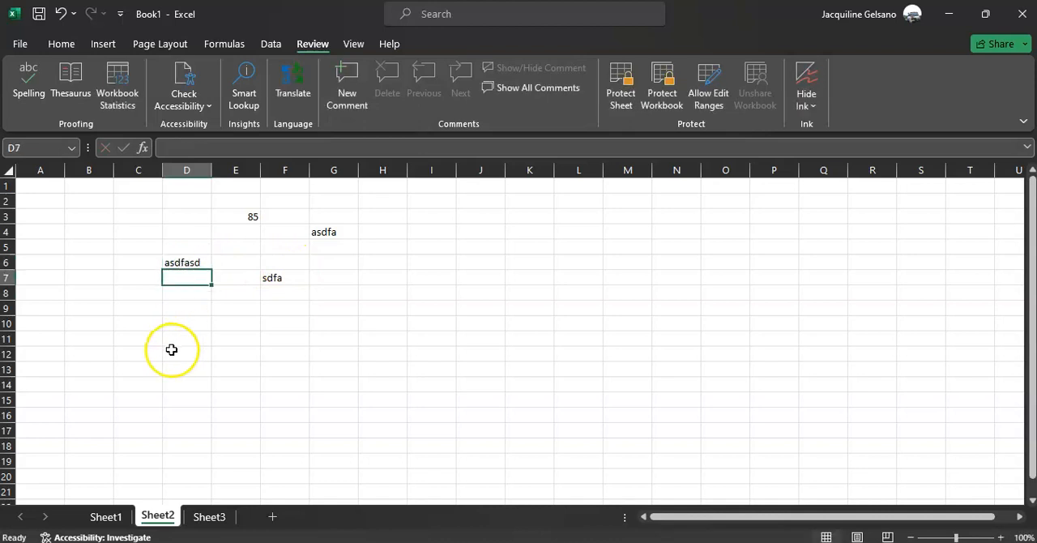
# Return to Sheet1 and remove the workbook protection by entering the workbook password.
pyautogui.click(106, 515)
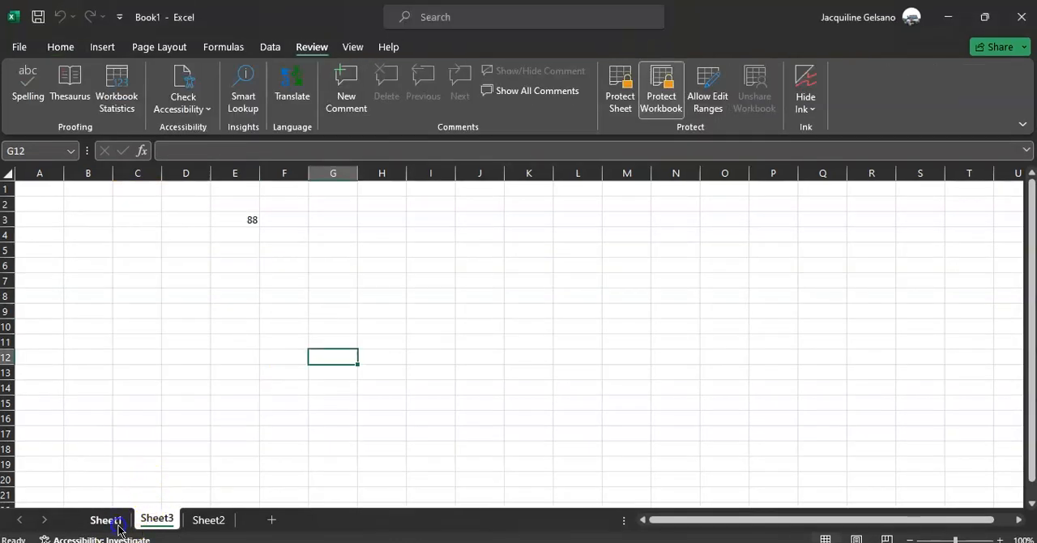
pyautogui.click(114, 518)
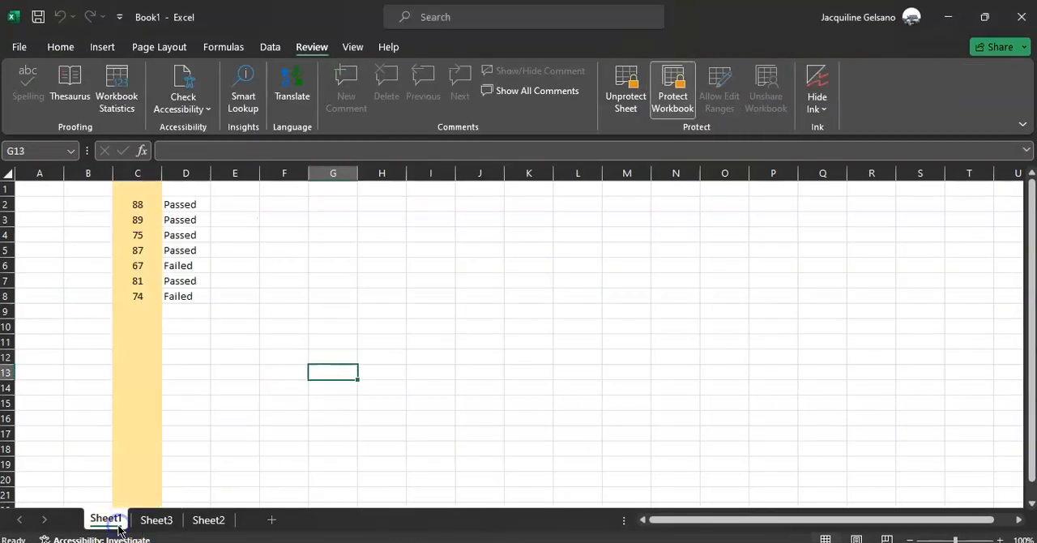
pyautogui.click(632, 130)
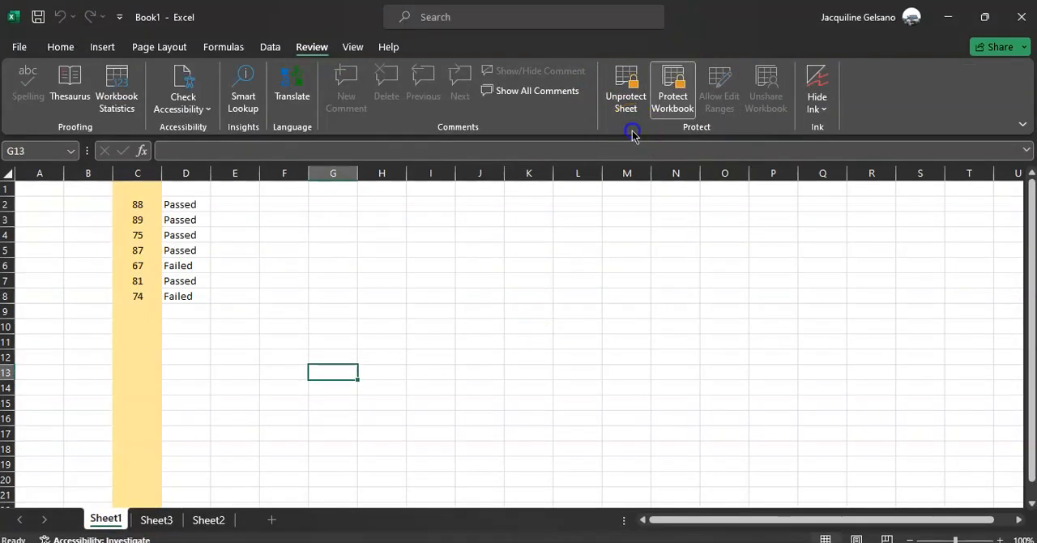
pyautogui.click(674, 87)
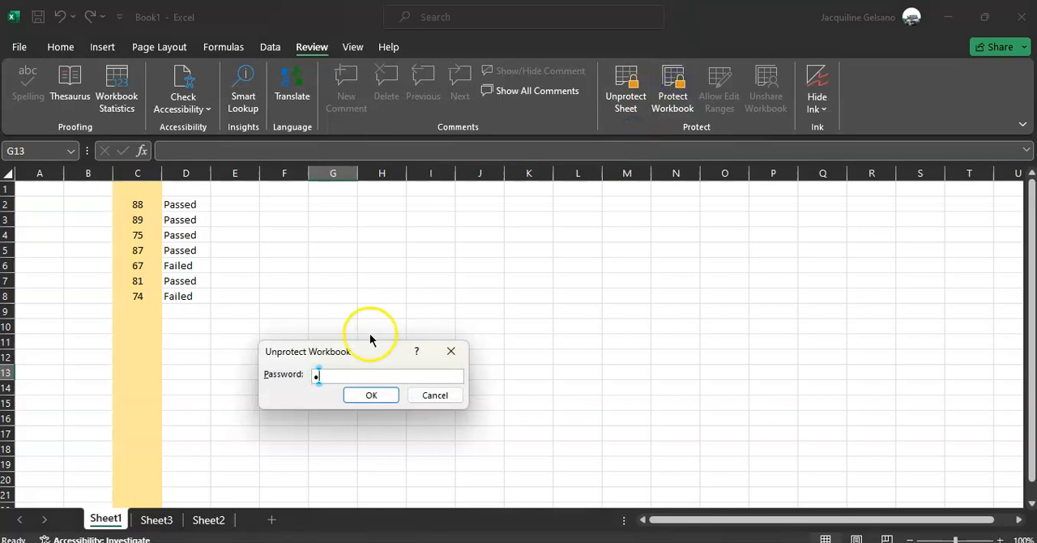
pyautogui.press('Return')
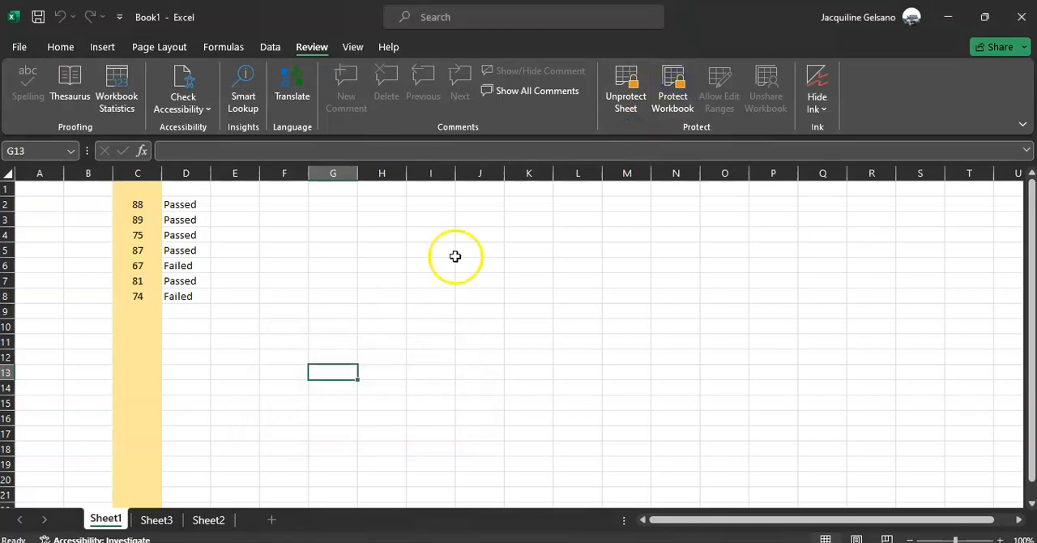
# Protect the workbook's structure with a password and re-enter the password to confirm.
pyautogui.click(671, 103)
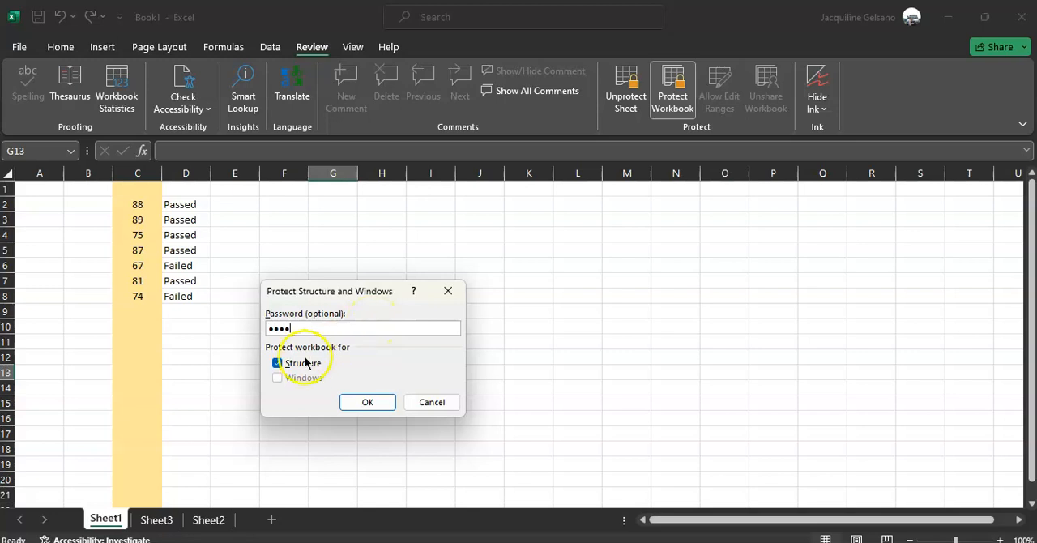
pyautogui.click(277, 364)
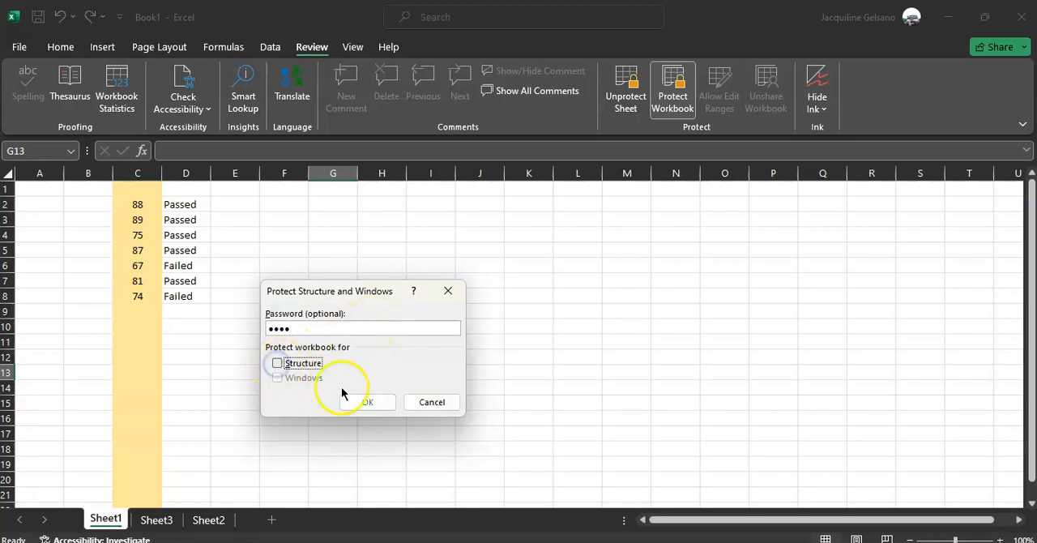
pyautogui.click(285, 362)
pyautogui.click(367, 402)
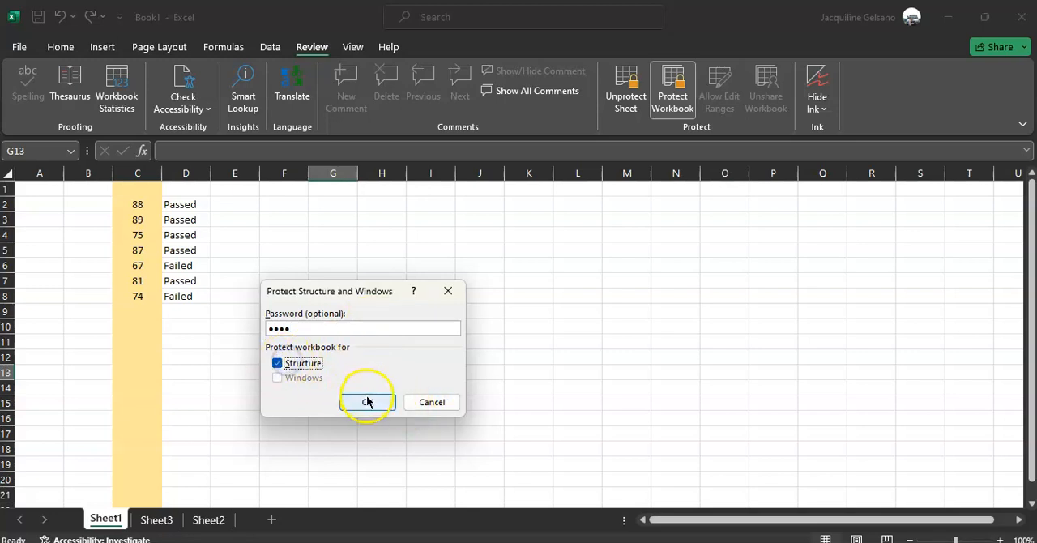
pyautogui.write('123')
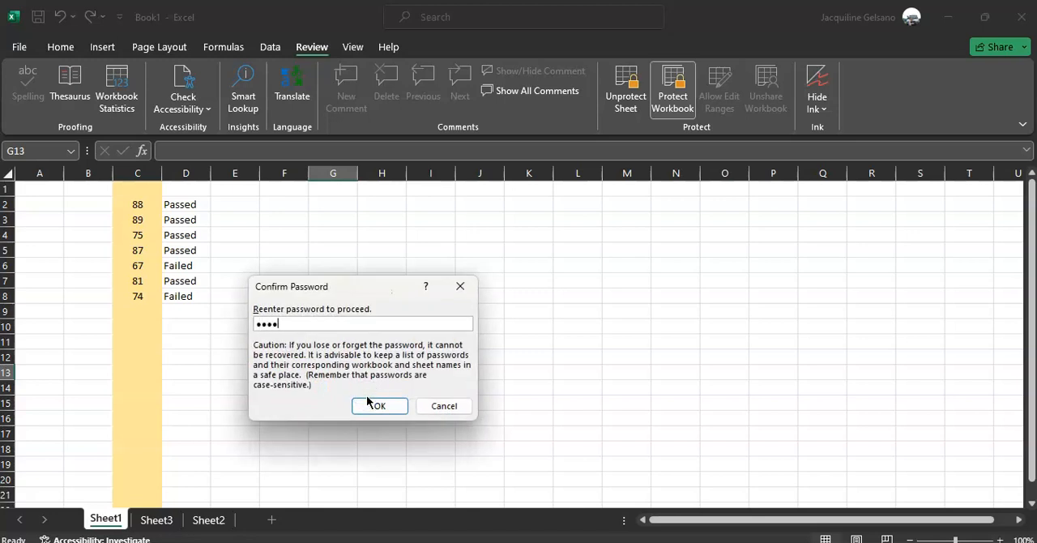
pyautogui.click(369, 403)
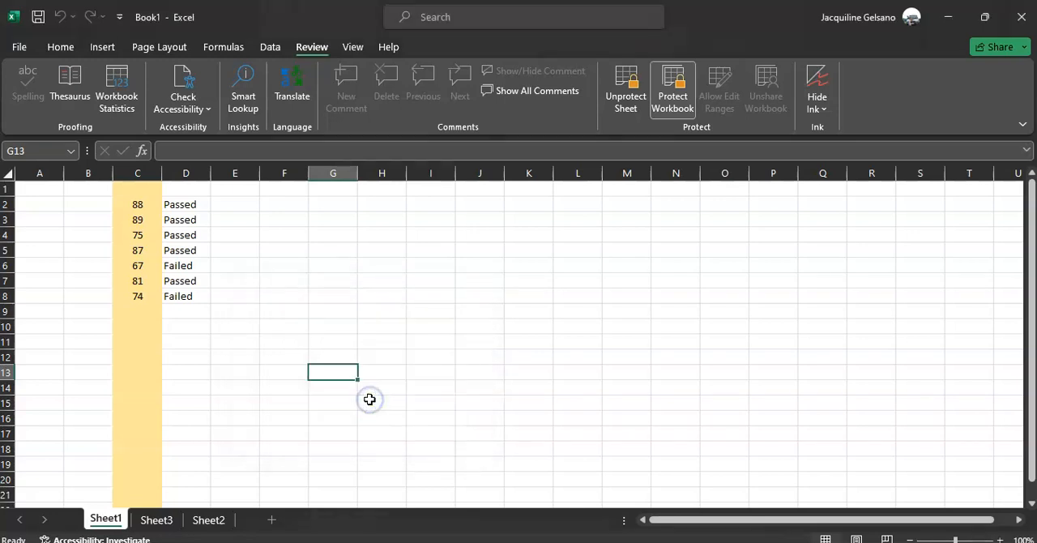
# Try to add a new sheet, check the sheet commands offered for Sheet2, and return to Sheet1.
pyautogui.click(273, 430)
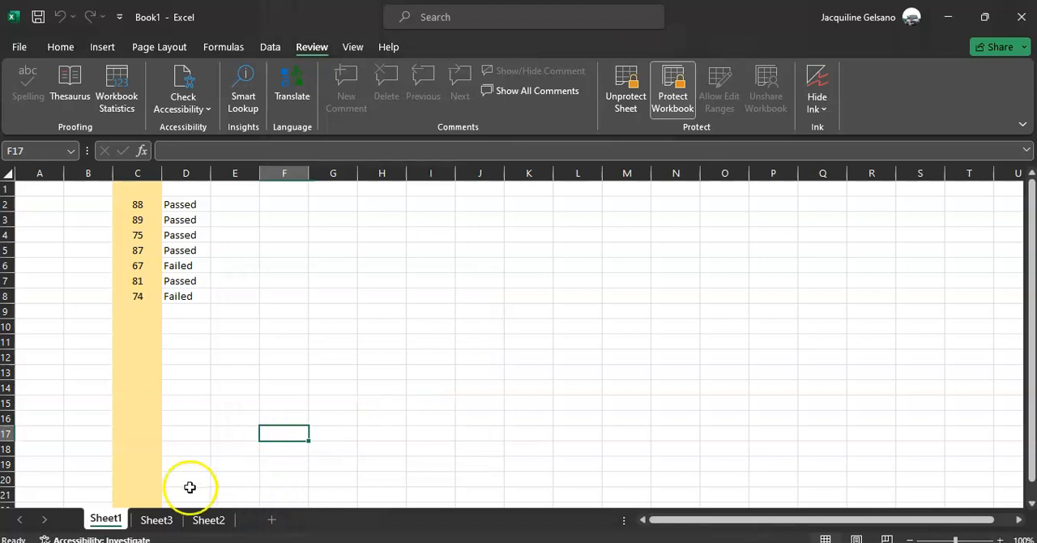
pyautogui.click(272, 521)
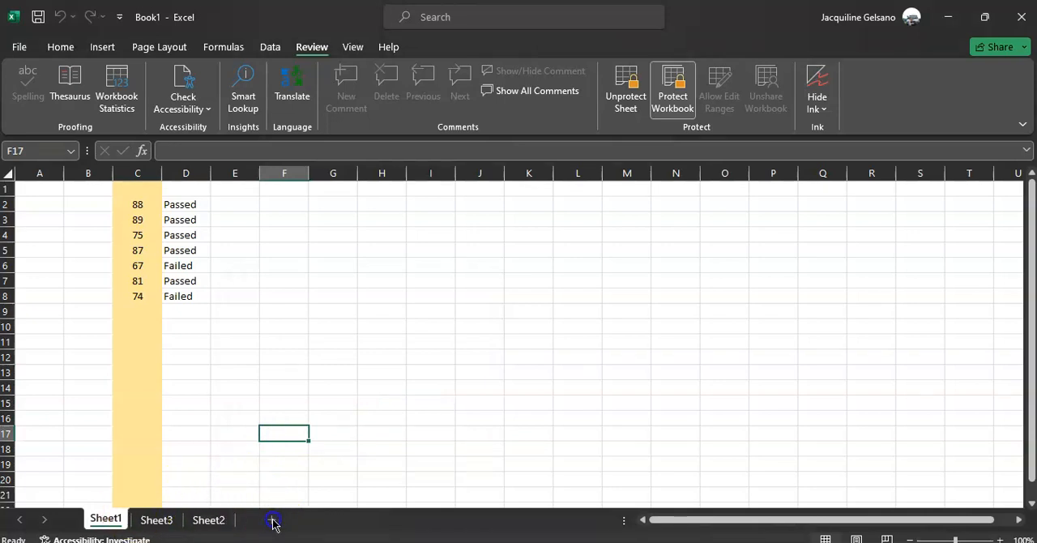
pyautogui.click(208, 519)
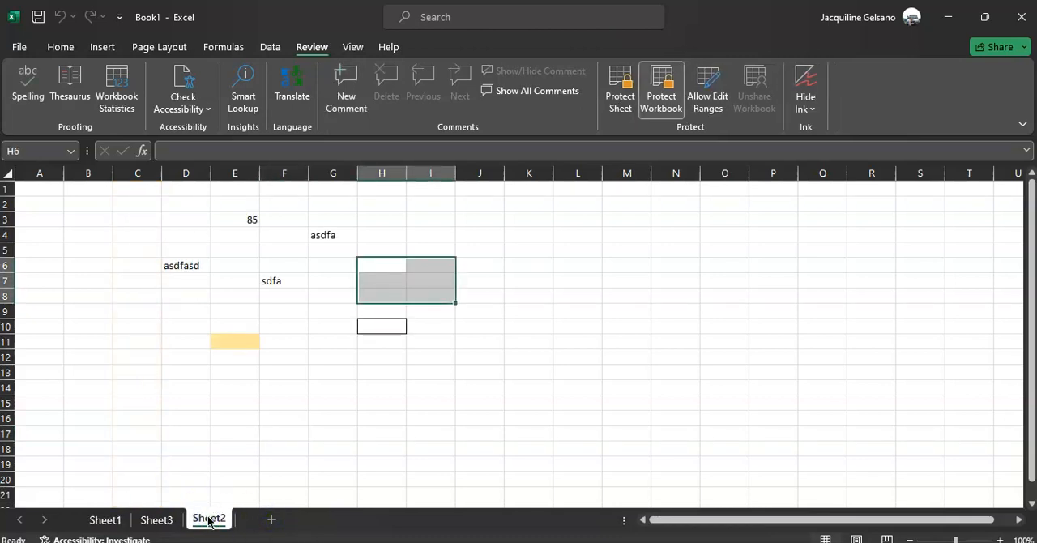
pyautogui.rightClick(208, 519)
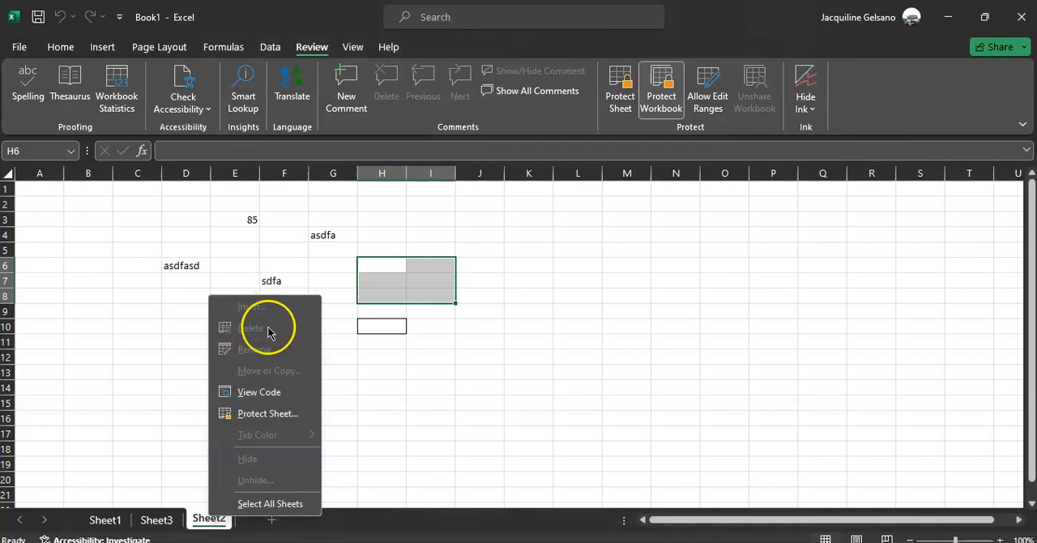
pyautogui.click(181, 351)
pyautogui.click(111, 524)
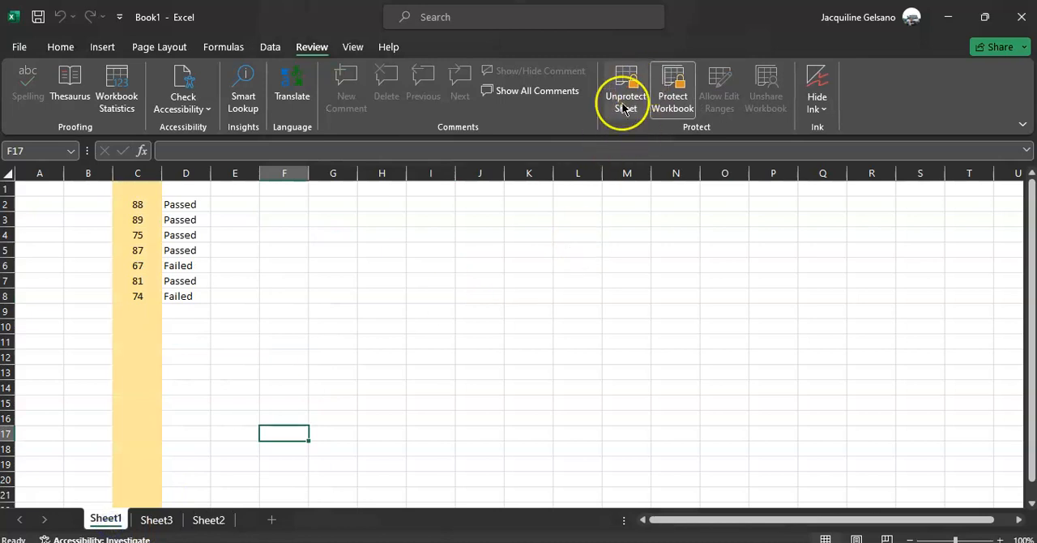
pyautogui.click(632, 127)
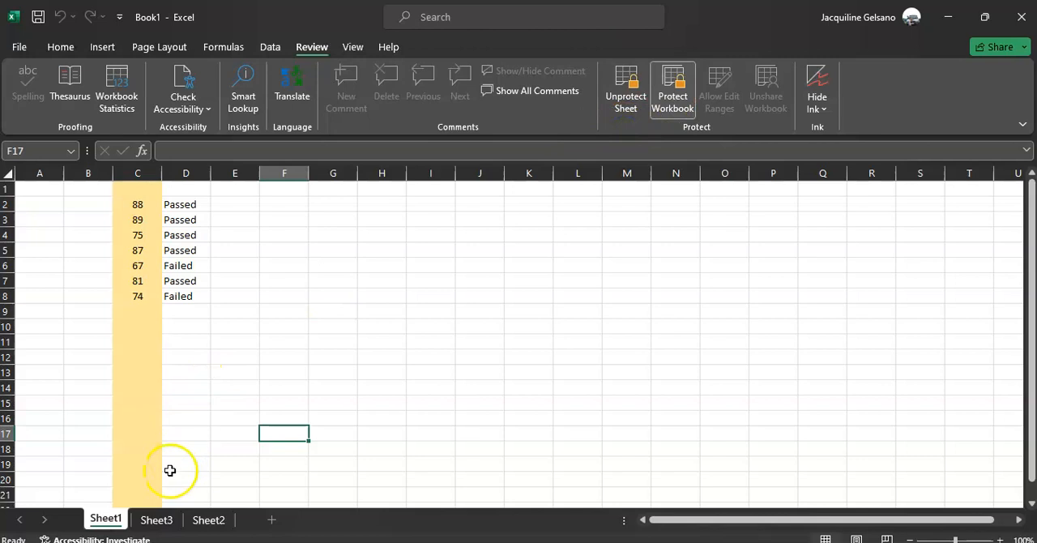
pyautogui.click(155, 402)
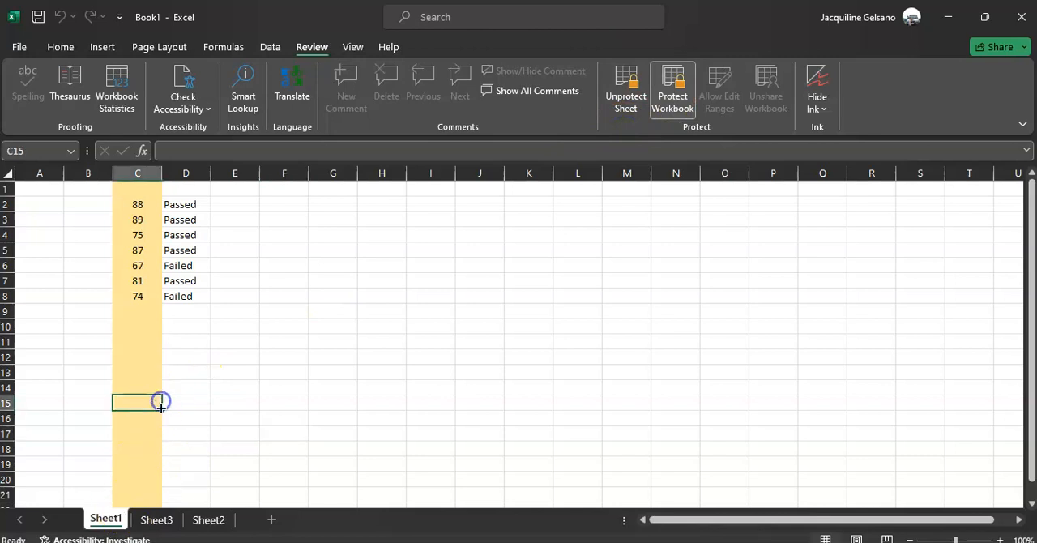
# On Sheet3, enter "asdfa" in F5 and "sadfasd" in both F6 and F7.
pyautogui.click(154, 518)
pyautogui.click(256, 240)
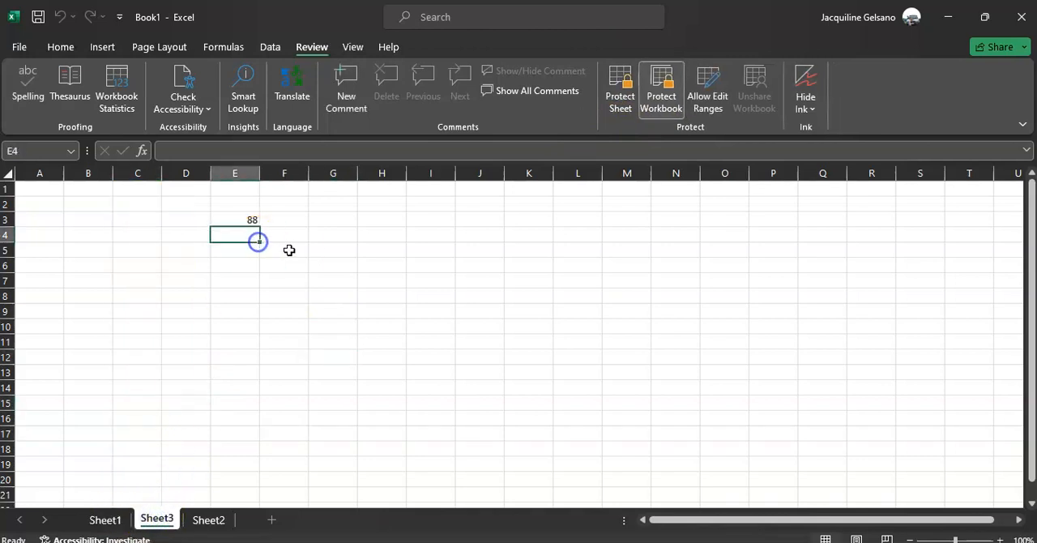
pyautogui.click(289, 250)
pyautogui.write('asdfa')
pyautogui.press('Return')
pyautogui.write('sadfasd')
pyautogui.press('Return')
pyautogui.write('sadfasd')
pyautogui.press('Return')
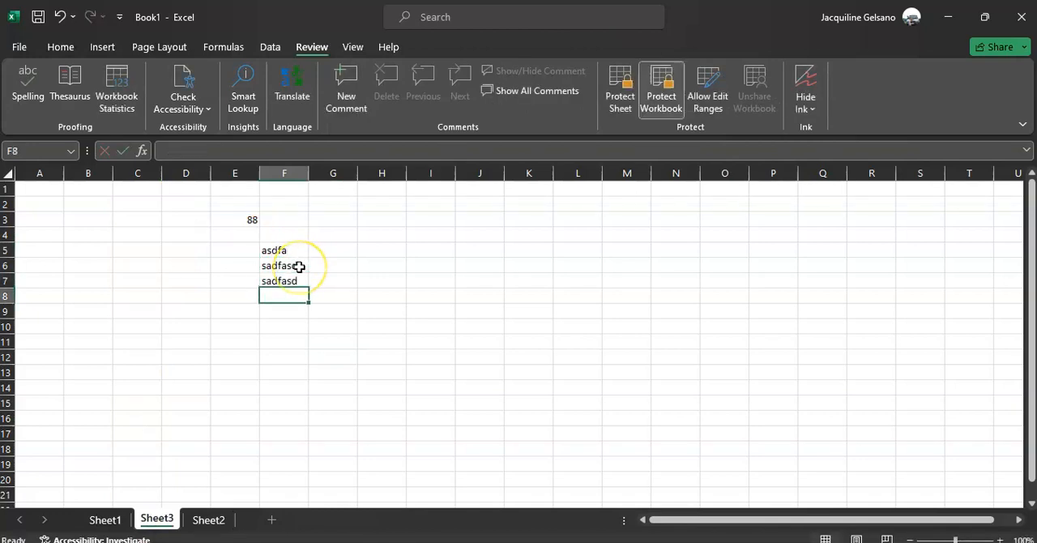
# Try to edit cell F8 on the protected Sheet1 and dismiss the warning.
pyautogui.click(106, 519)
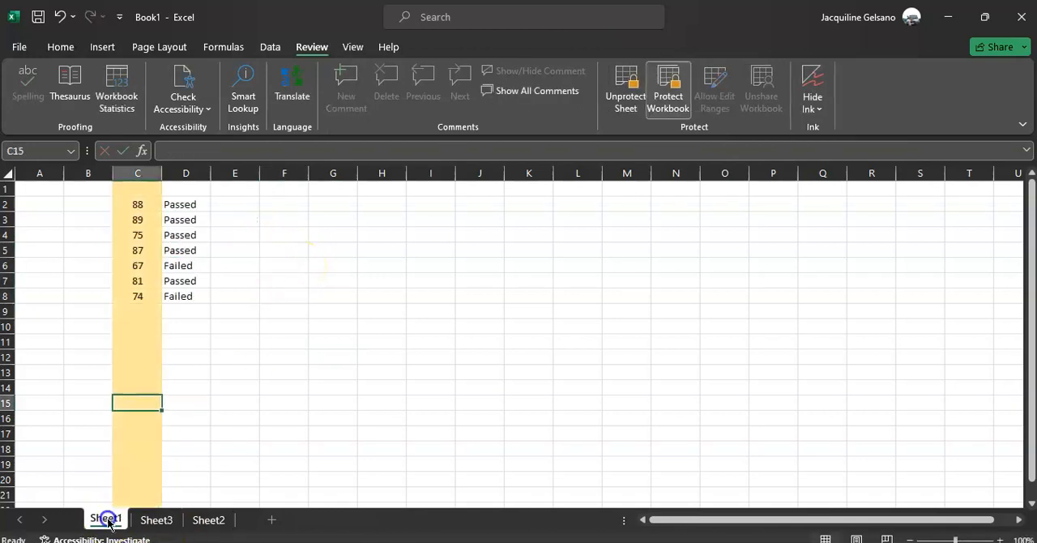
pyautogui.doubleClick(275, 297)
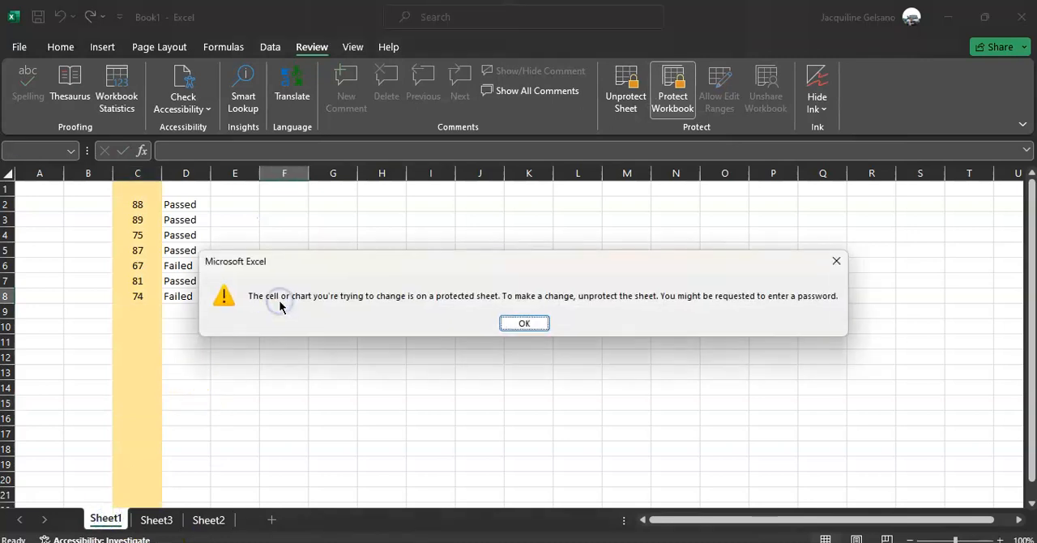
pyautogui.click(534, 324)
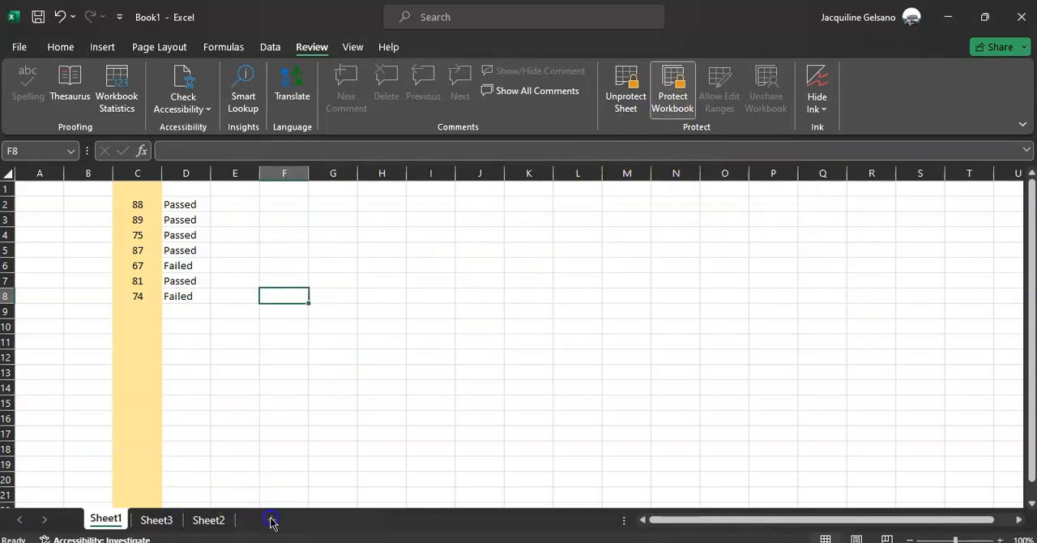
# Recheck which sheet commands Sheet2 offers under workbook protection, then go through Sheet3 back to Sheet1.
pyautogui.click(201, 522)
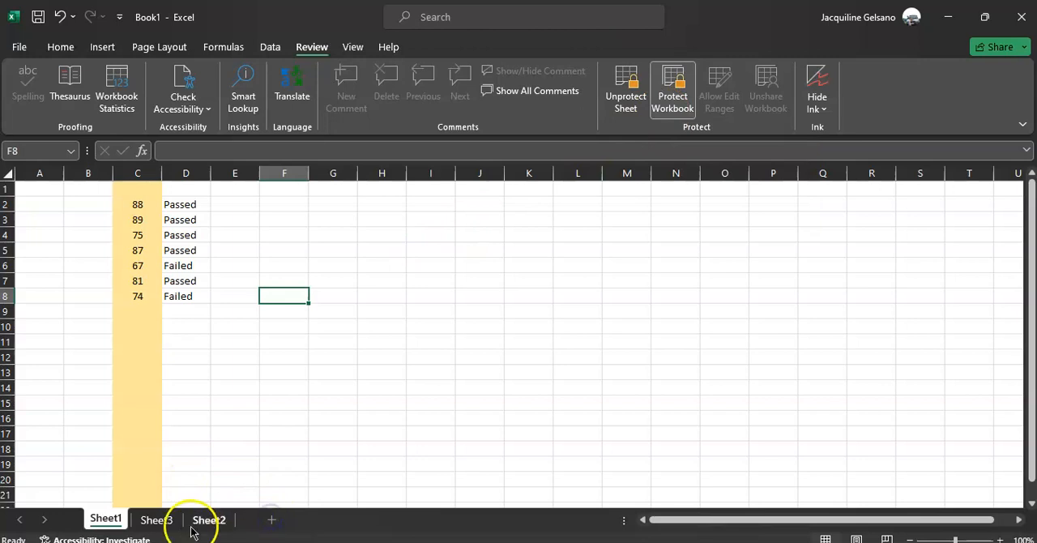
pyautogui.rightClick(208, 523)
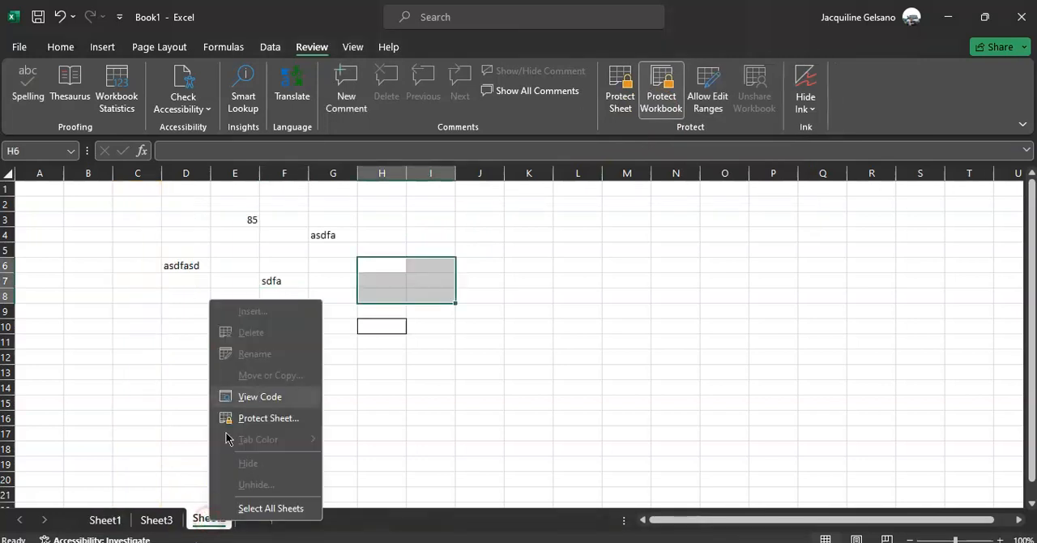
pyautogui.click(166, 350)
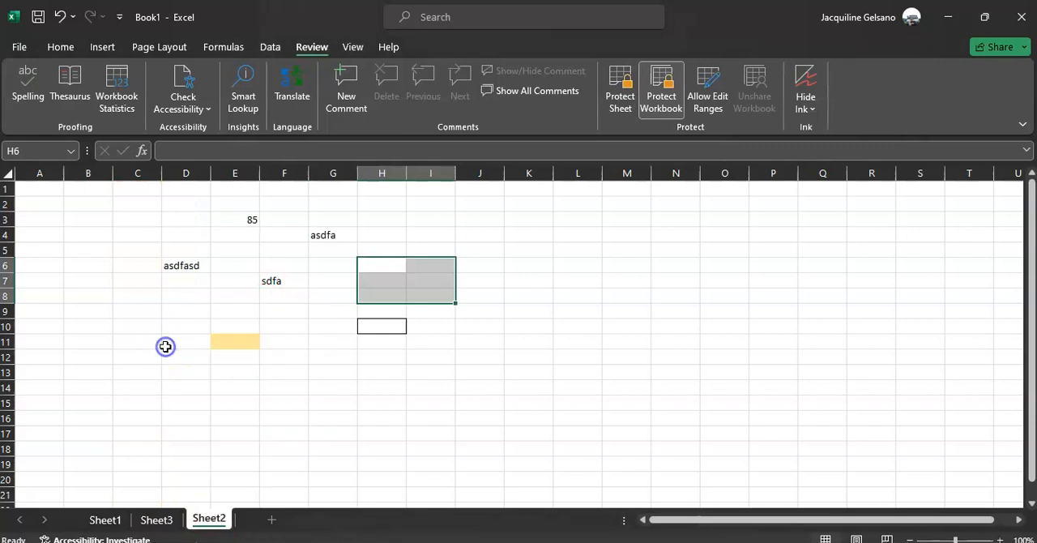
pyautogui.click(154, 521)
pyautogui.click(103, 522)
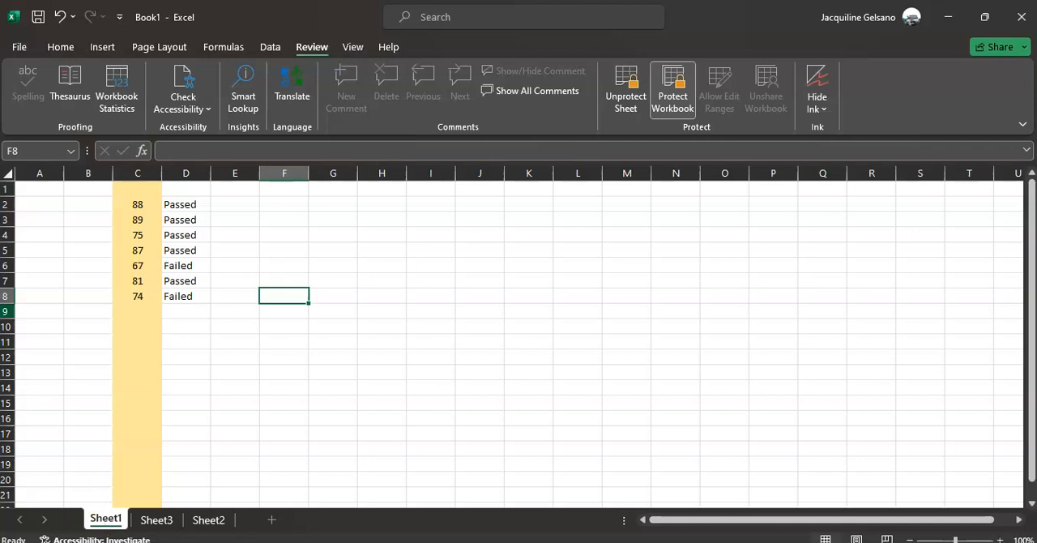
# Select column C on Sheet1 and unprotect the sheet by entering its password.
pyautogui.click(145, 173)
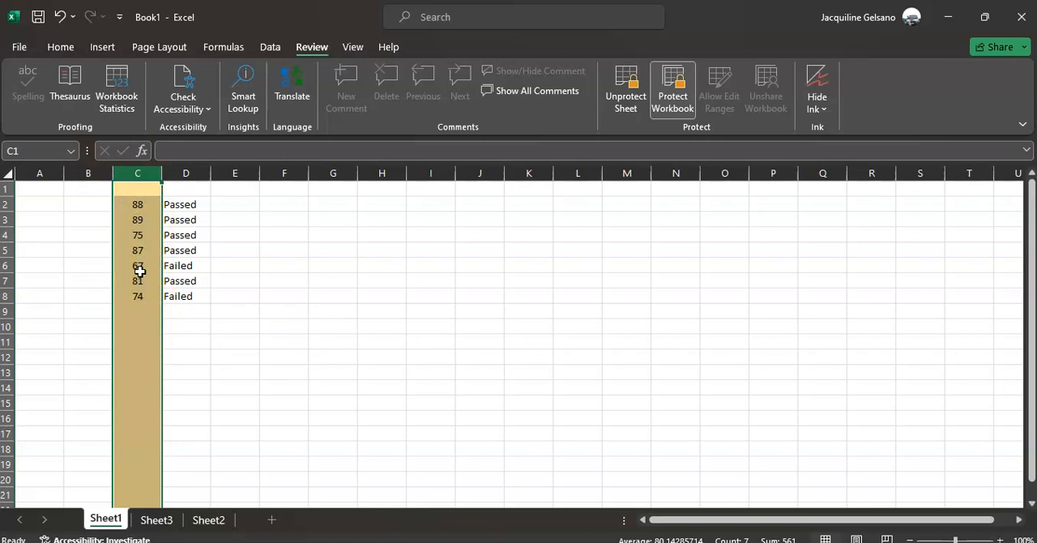
pyautogui.click(613, 96)
pyautogui.write('1')
pyautogui.press('Return')
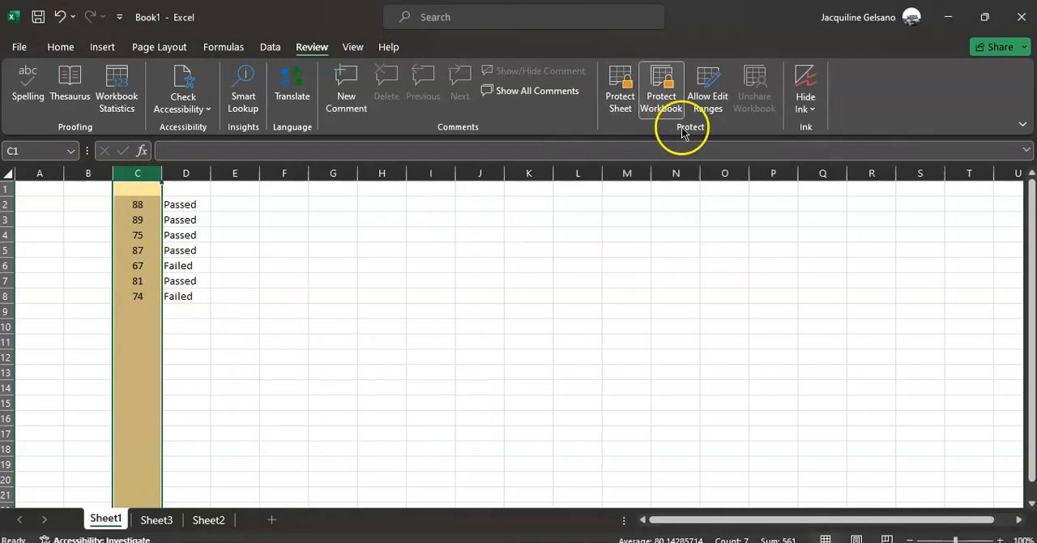
# Start a new editable range on Sheet1 titled "Grade Column" that refers to the whole of column C.
pyautogui.click(715, 91)
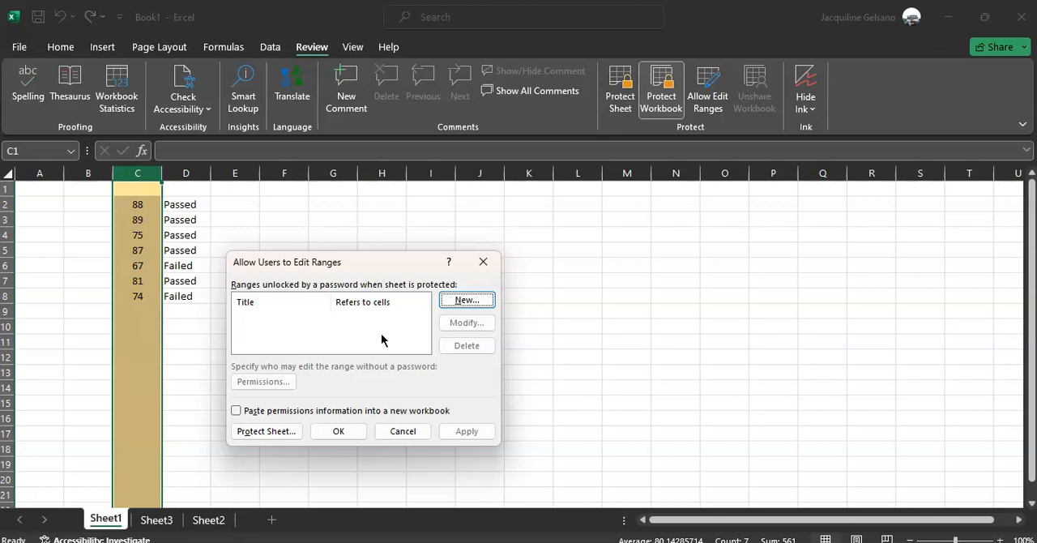
pyautogui.click(467, 301)
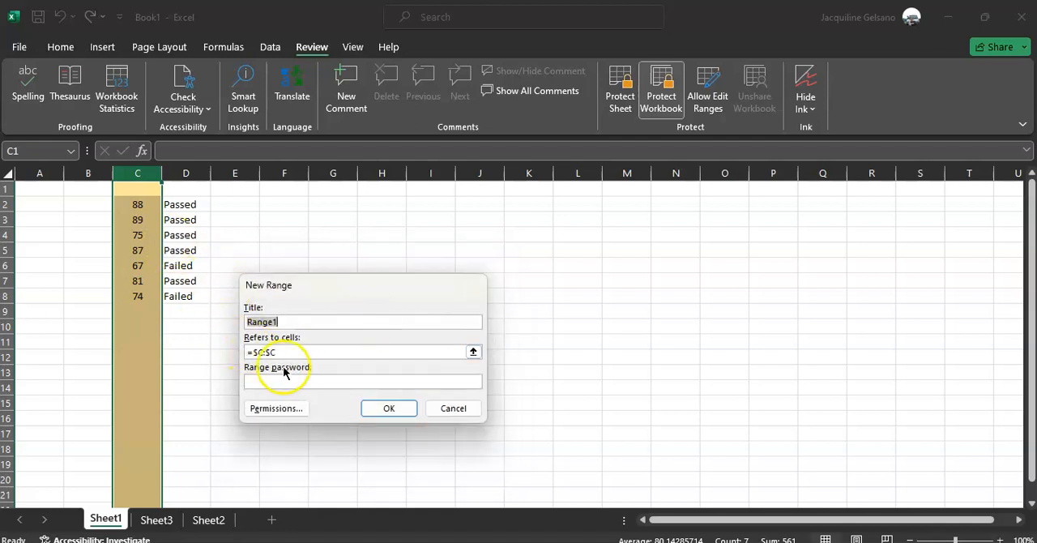
pyautogui.click(293, 323)
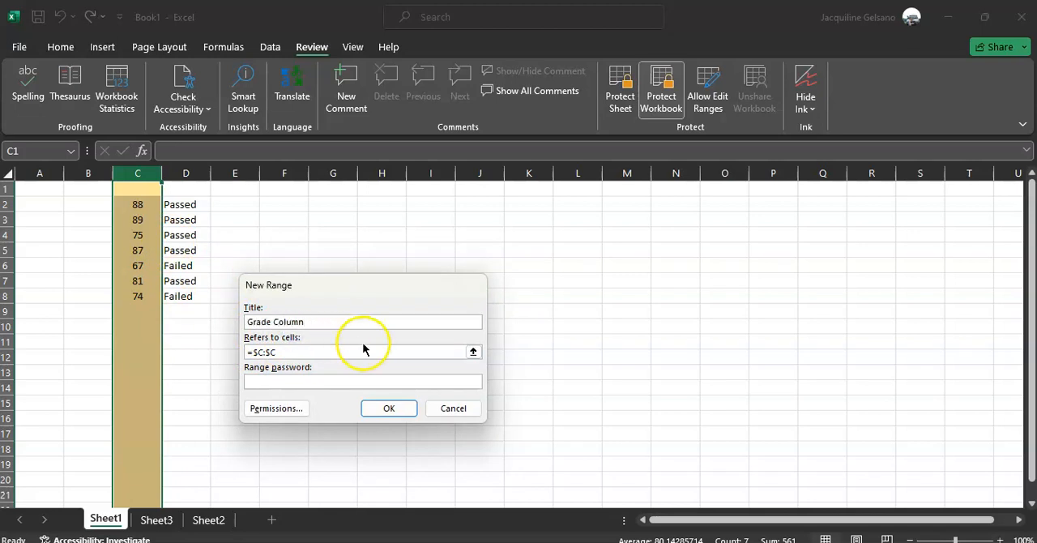
pyautogui.click(472, 353)
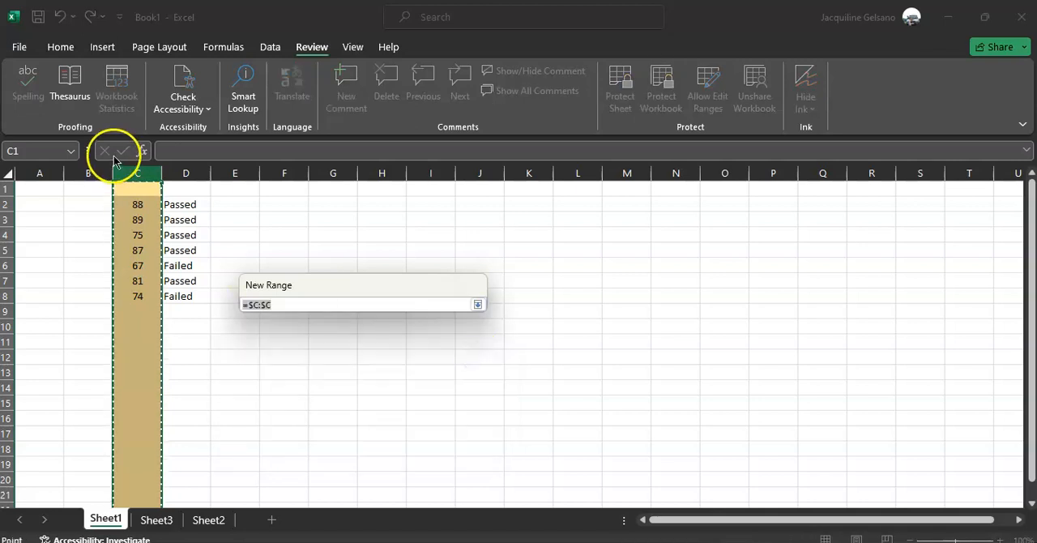
pyautogui.click(142, 172)
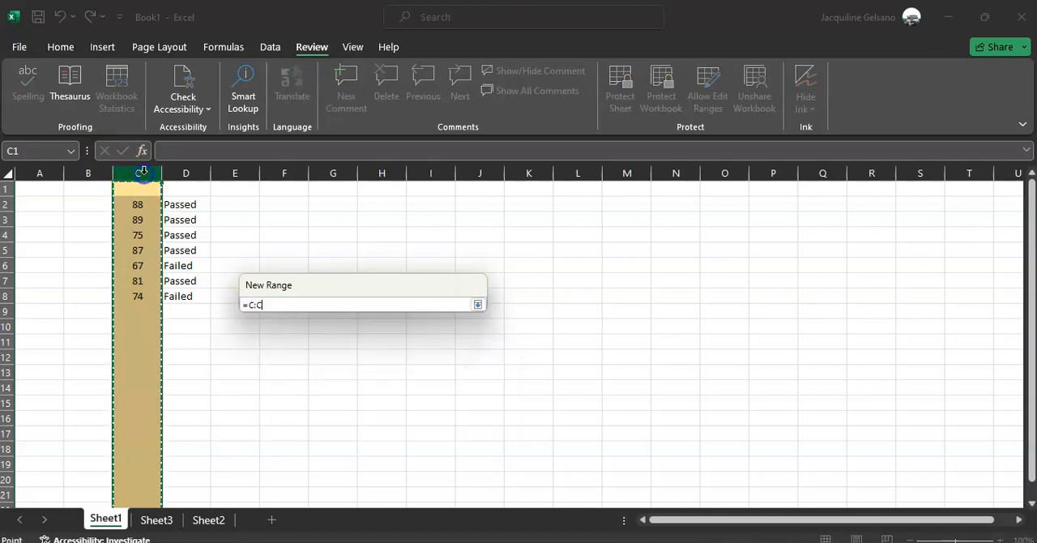
pyautogui.click(477, 303)
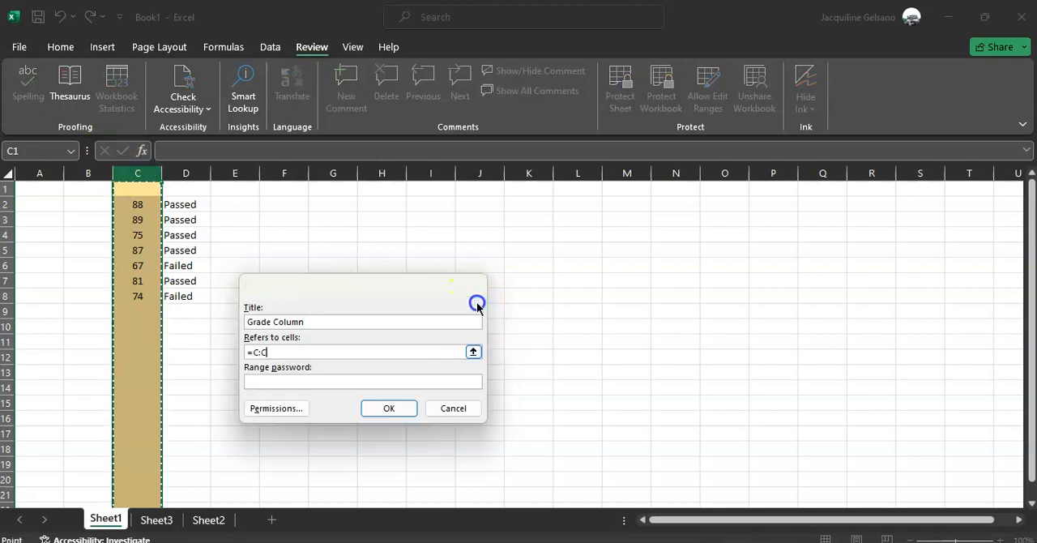
# Enter a range password for Grade Column, review its edit permissions, and create the range by re-entering the password.
pyautogui.click(355, 382)
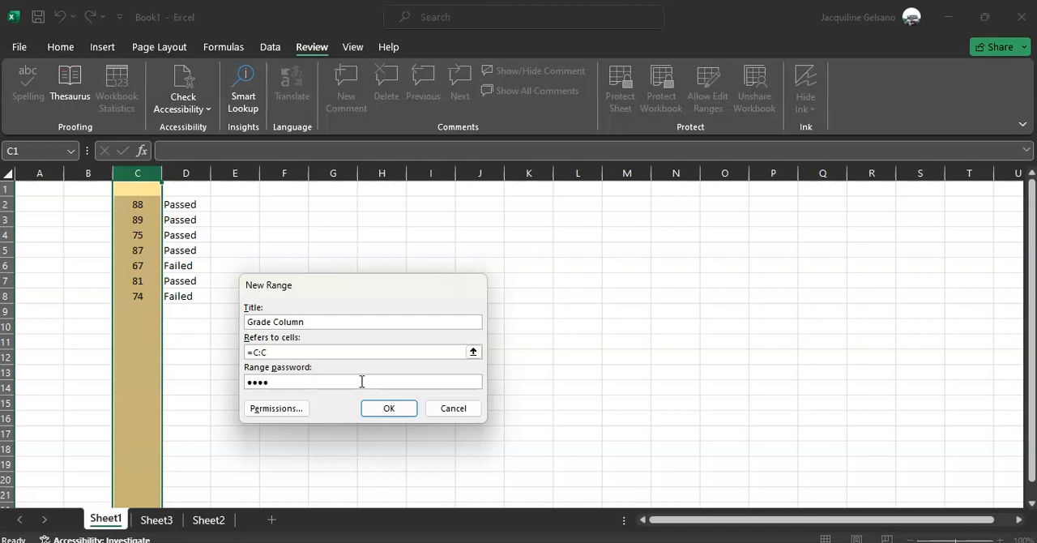
pyautogui.click(290, 411)
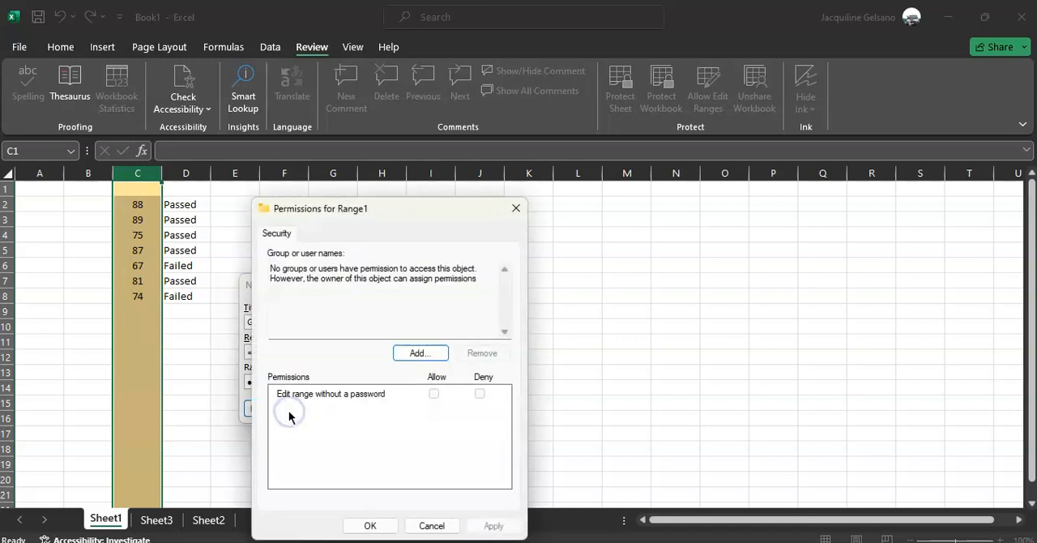
pyautogui.moveTo(424, 209); pyautogui.dragTo(694, 179)
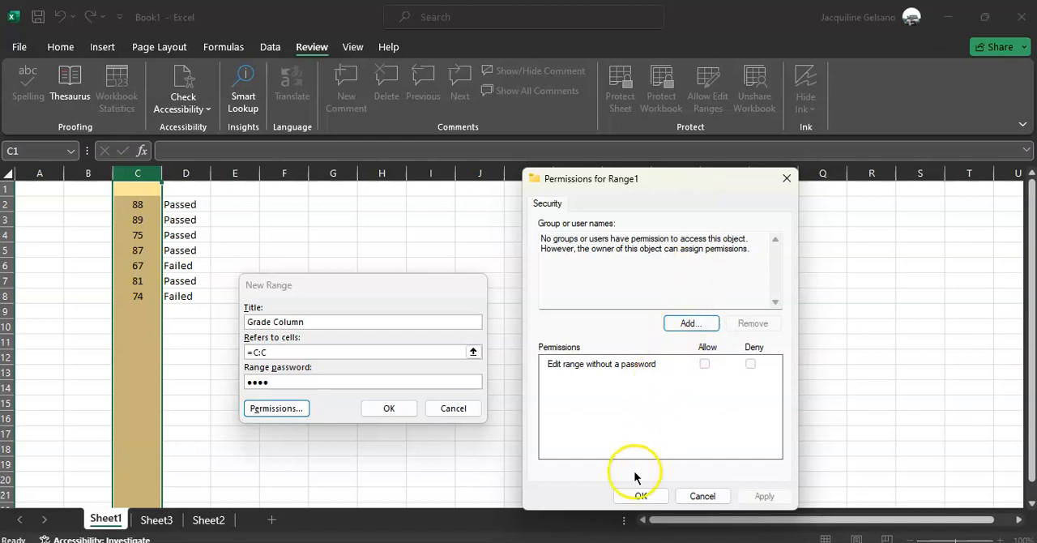
pyautogui.click(640, 497)
pyautogui.click(406, 409)
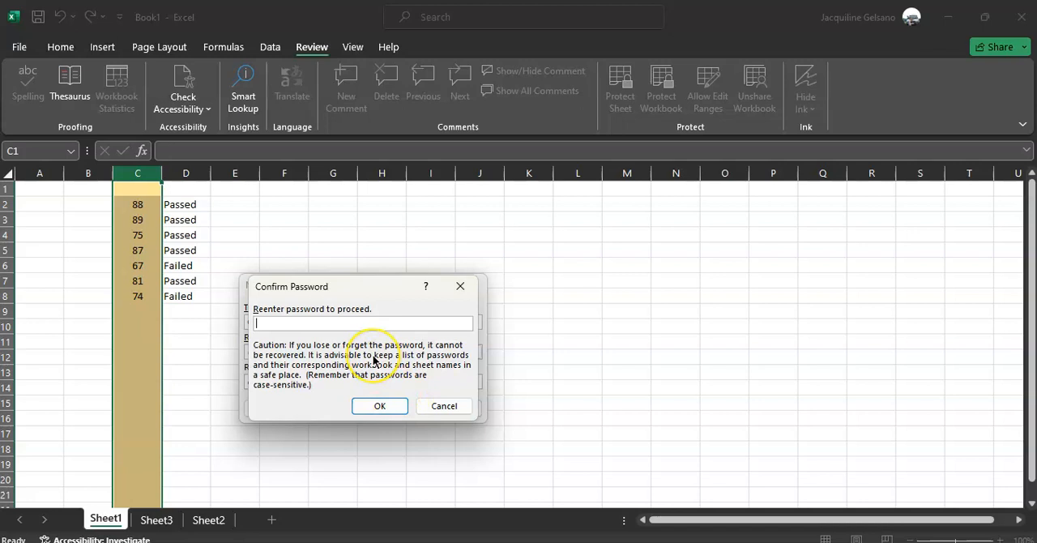
pyautogui.press('Return')
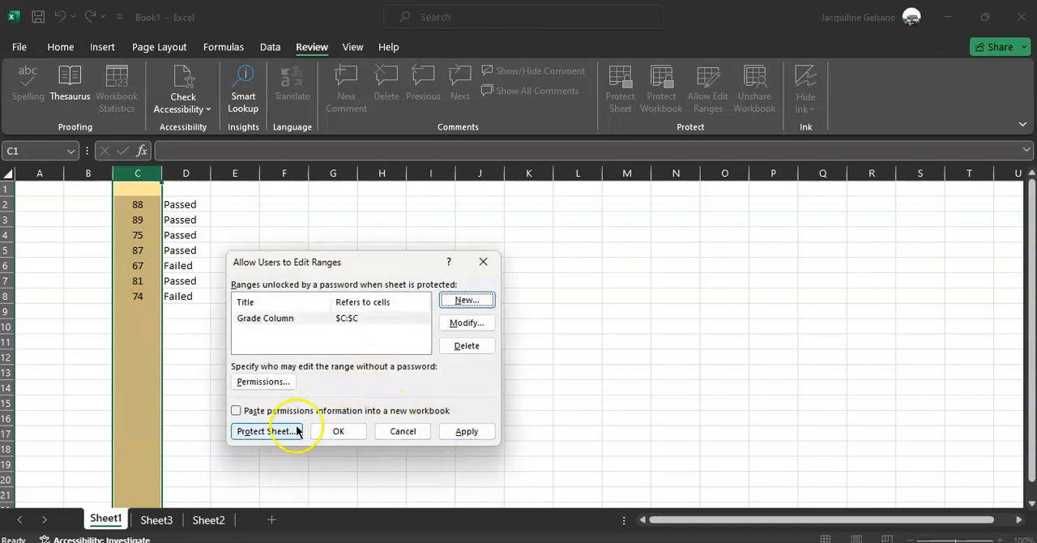
# Protect Sheet1 from the edit-ranges dialog, entering and confirming the sheet password and keeping the default allowed actions.
pyautogui.click(267, 431)
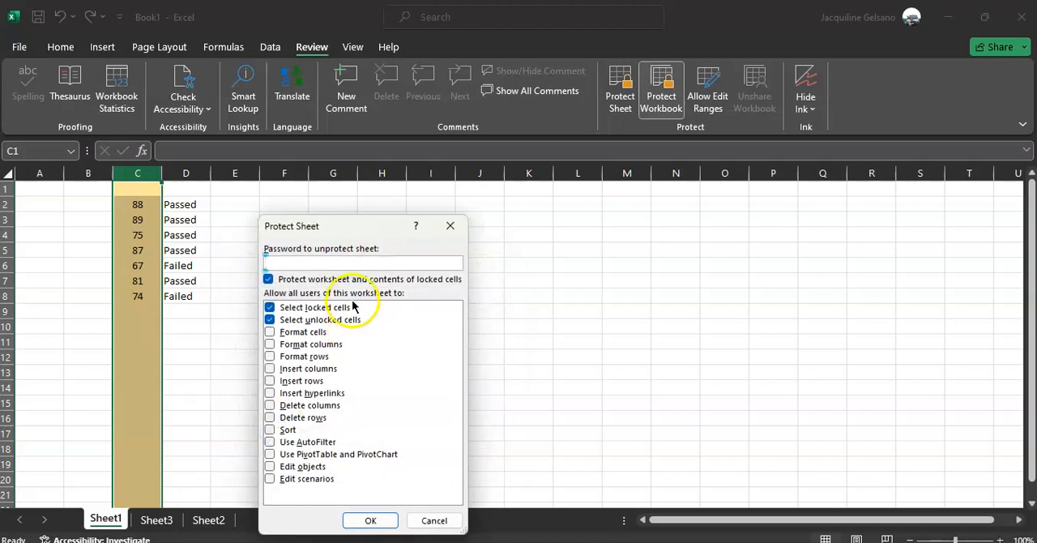
pyautogui.press('Return')
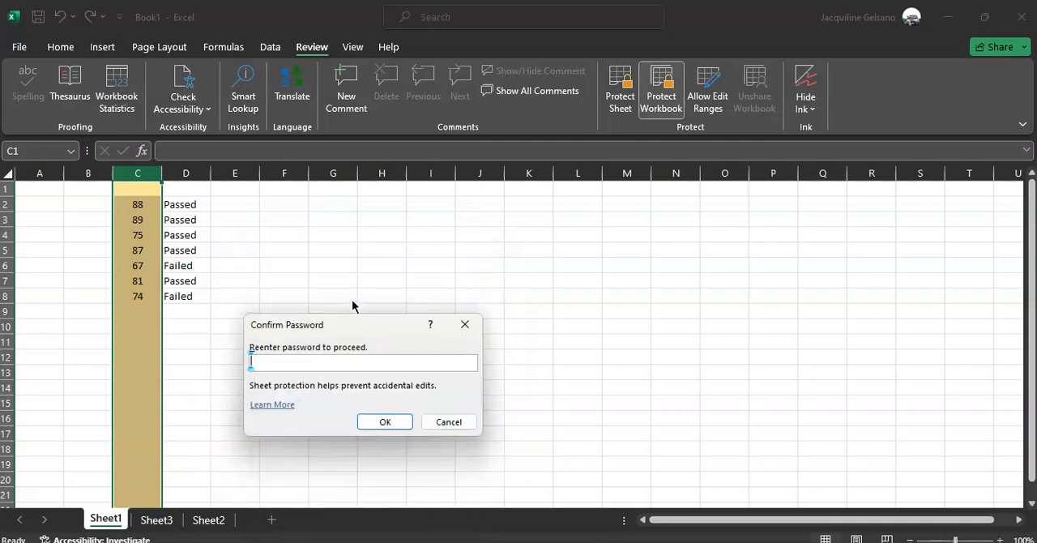
pyautogui.press('Return')
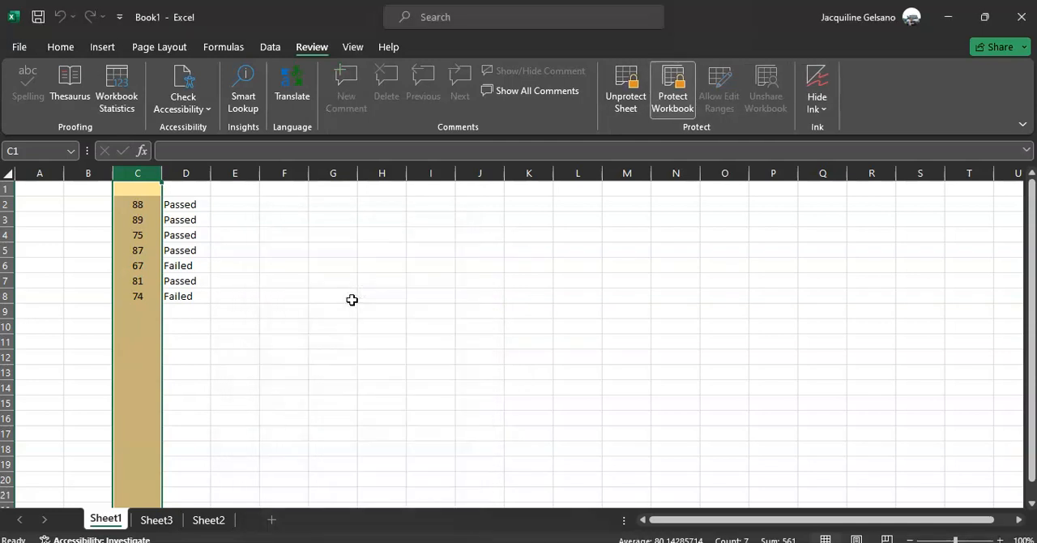
# Try to edit cell F5, outside the editable range, and dismiss the protection warning.
pyautogui.click(215, 324)
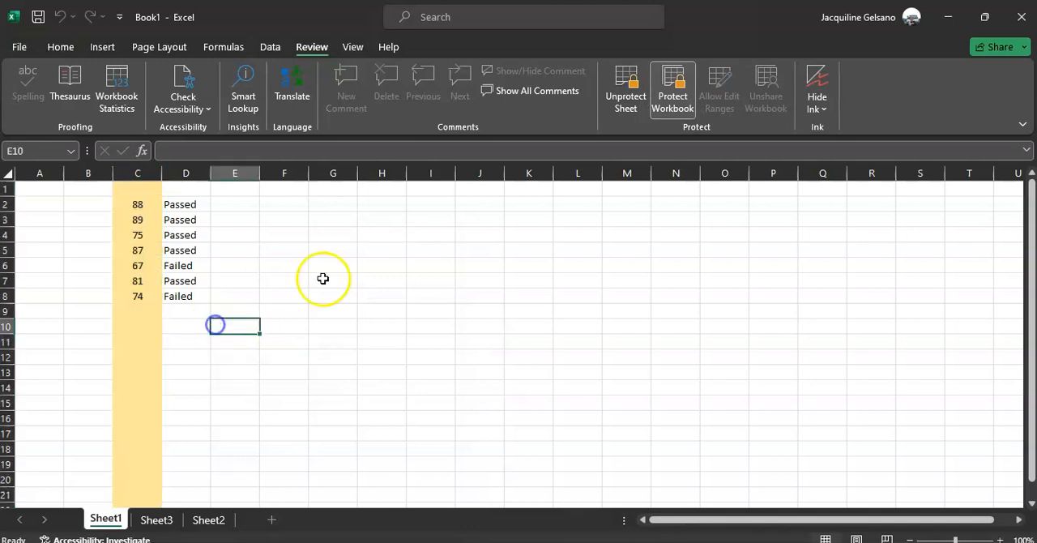
pyautogui.doubleClick(274, 251)
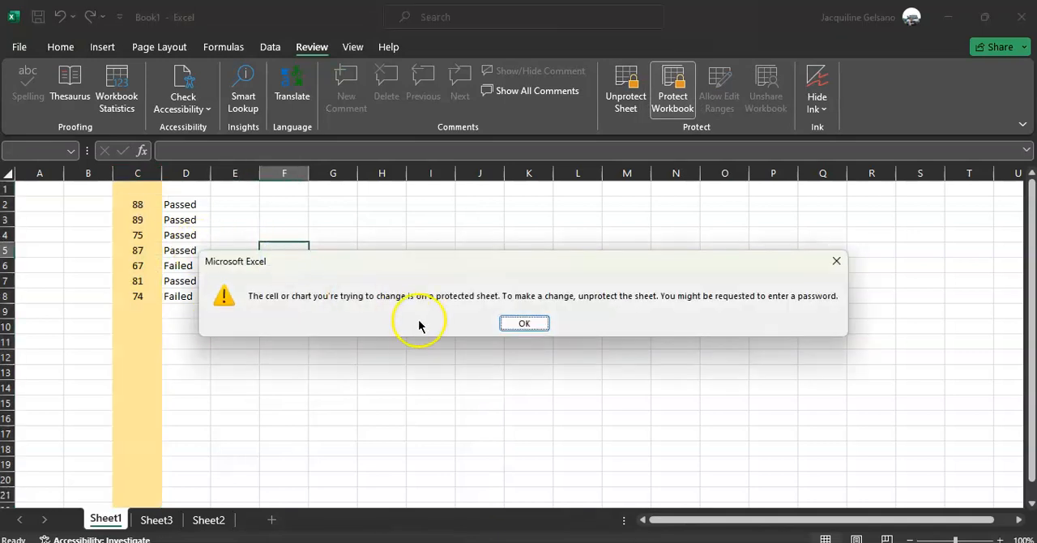
pyautogui.press('Return')
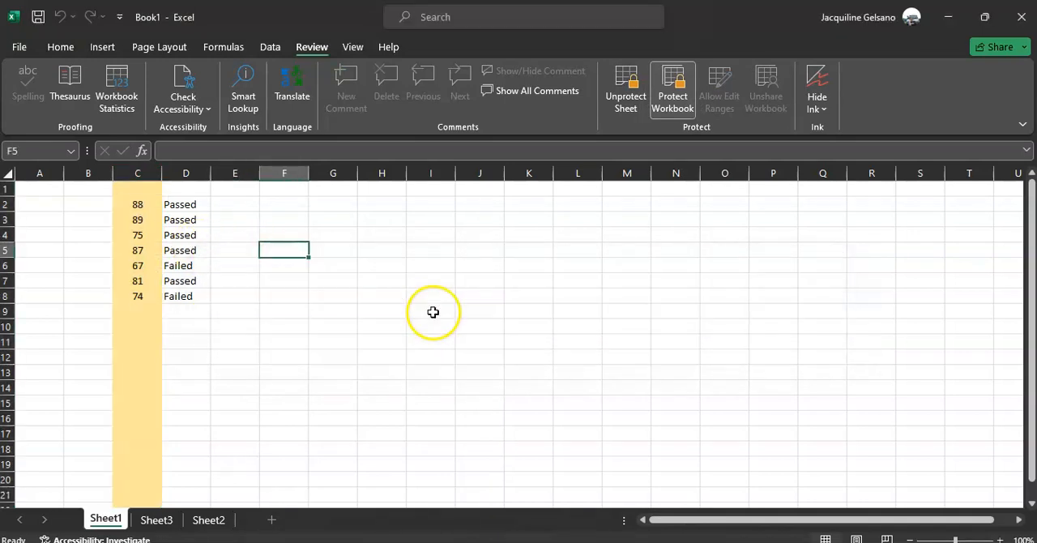
# Unlock the column C range with the range password and enter 80 in C9 and 45 in C10.
pyautogui.click(134, 308)
pyautogui.doubleClick(134, 308)
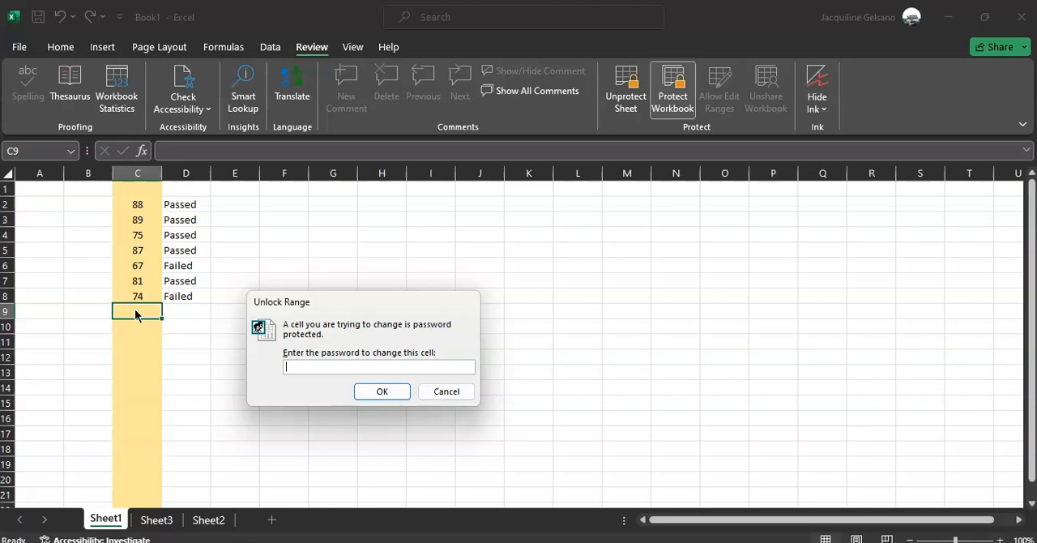
pyautogui.write('123')
pyautogui.press('Return')
pyautogui.write('8')
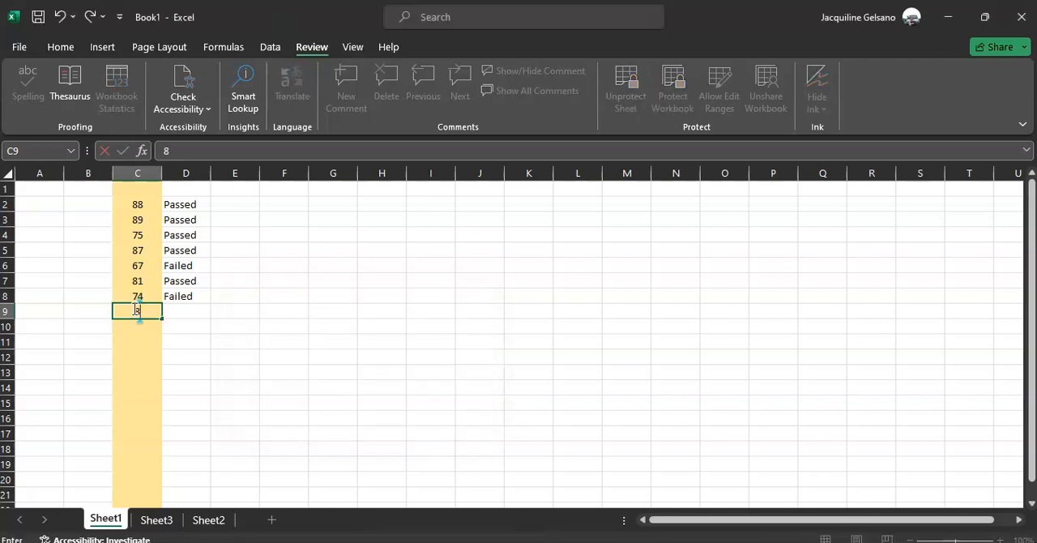
pyautogui.press('Return')
pyautogui.write('45')
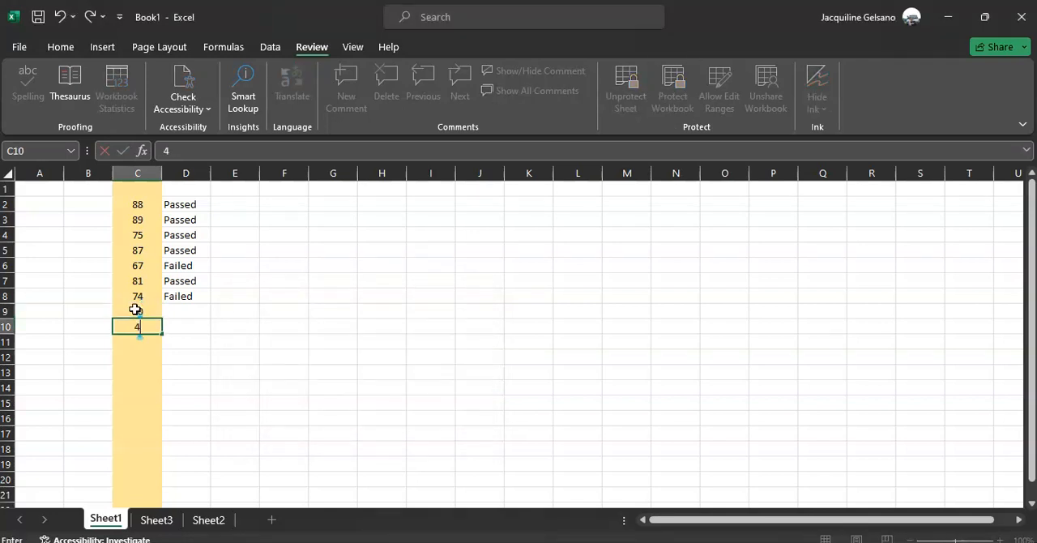
pyautogui.press('Return')
# Try to edit the locked cell E10, dismissing any warning, and enter 15 in C11.
pyautogui.doubleClick(229, 325)
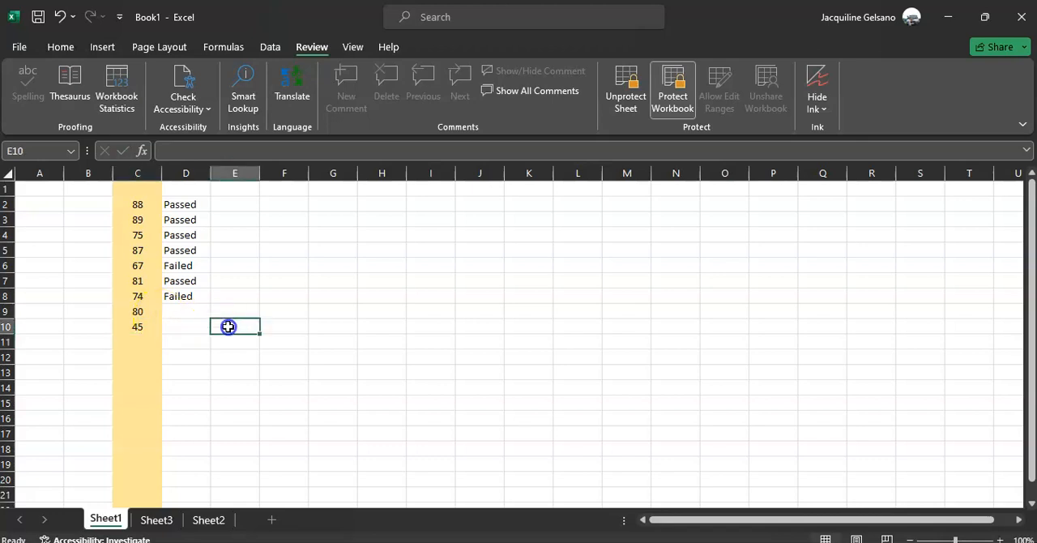
pyautogui.press('Return')
pyautogui.click(143, 347)
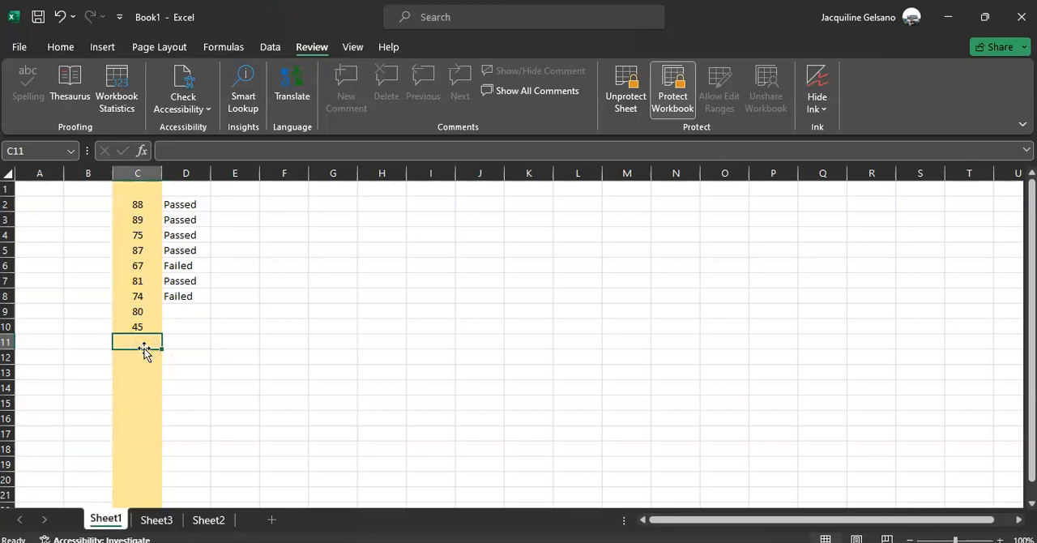
pyautogui.write('15')
pyautogui.press('Return')
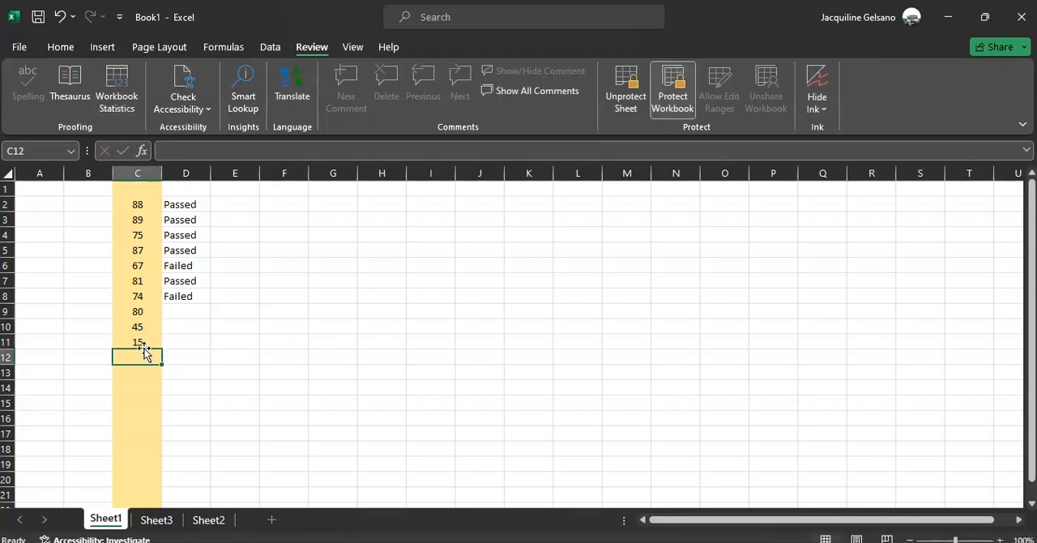
# Select column C and unprotect Sheet1 by entering the sheet password.
pyautogui.click(151, 171)
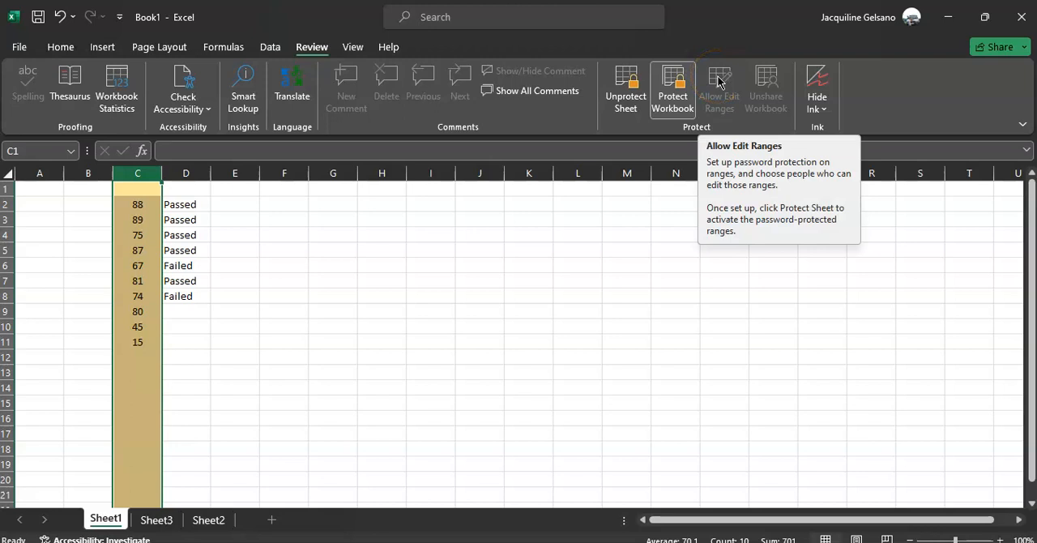
pyautogui.click(622, 91)
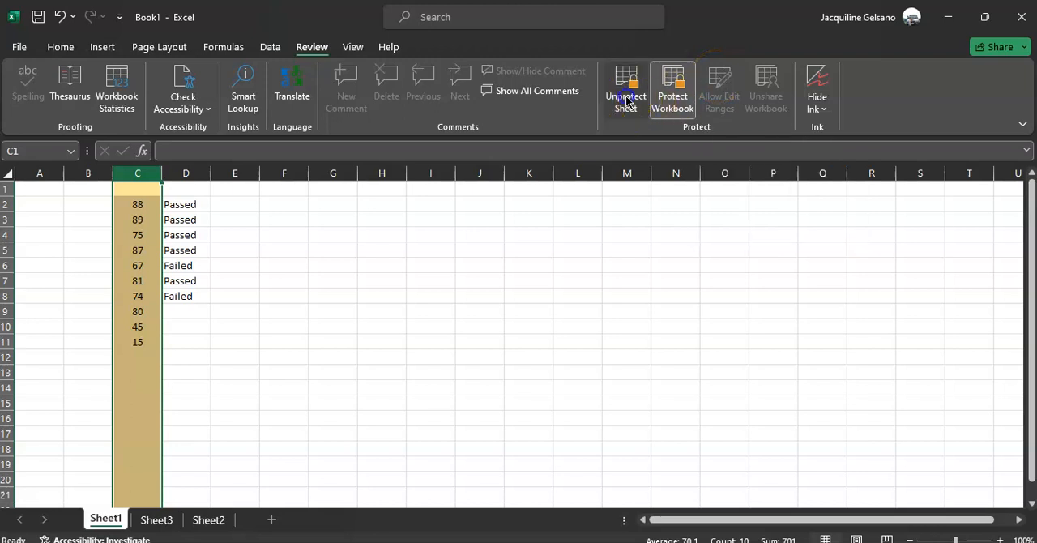
pyautogui.write('••••')
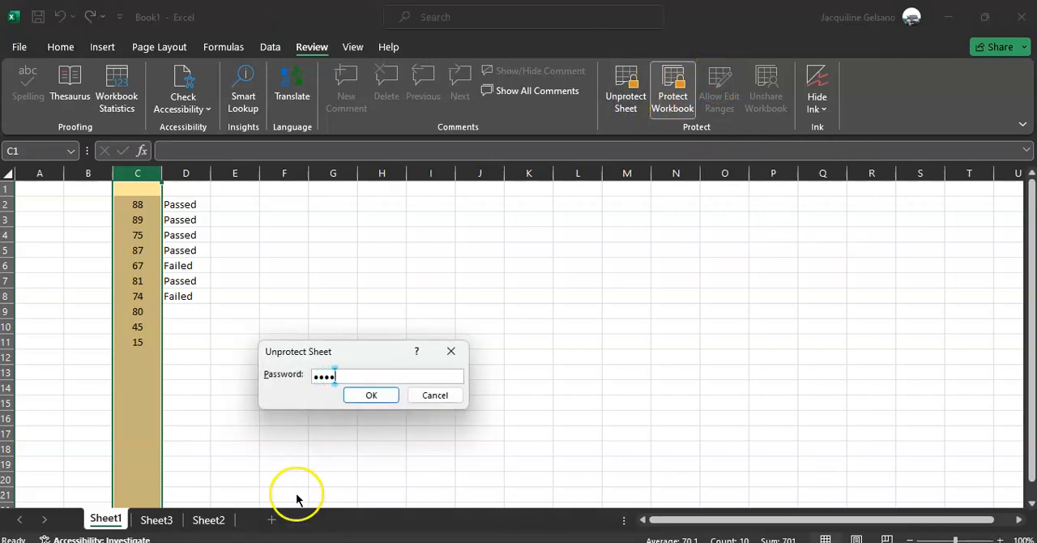
pyautogui.press('Return')
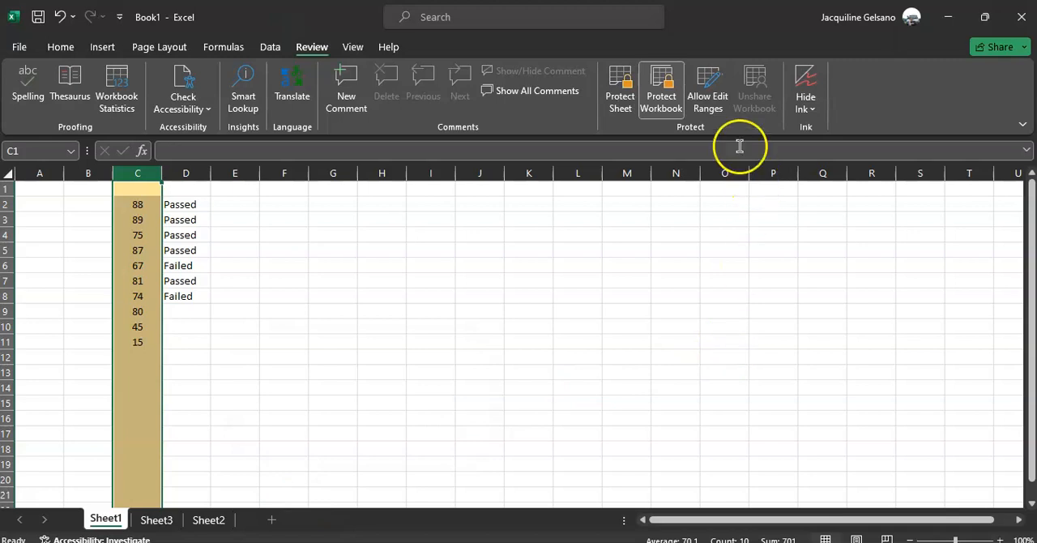
# Modify the Grade Column editable range to remove its password by leaving the new password blank.
pyautogui.click(707, 87)
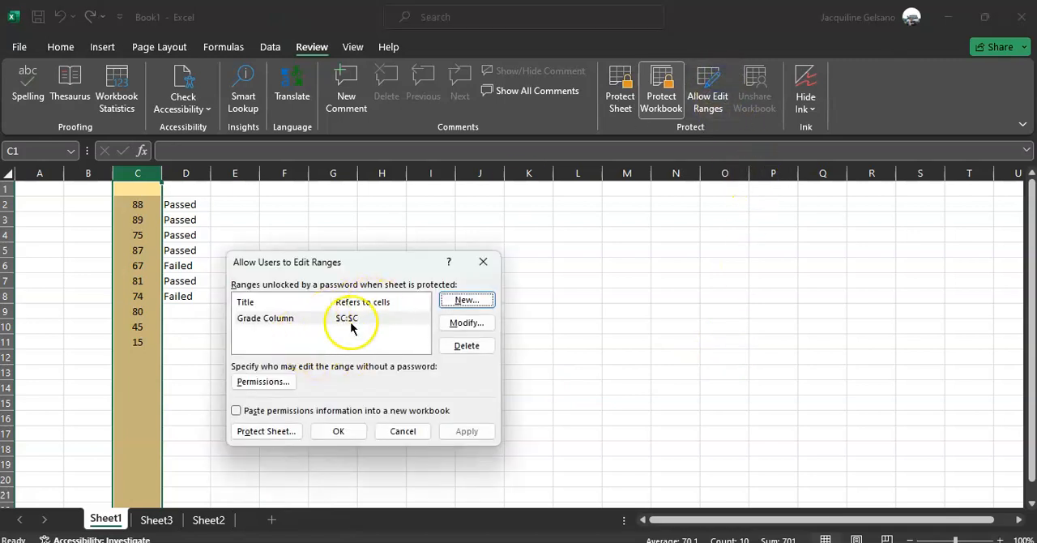
pyautogui.click(283, 320)
pyautogui.doubleClick(283, 318)
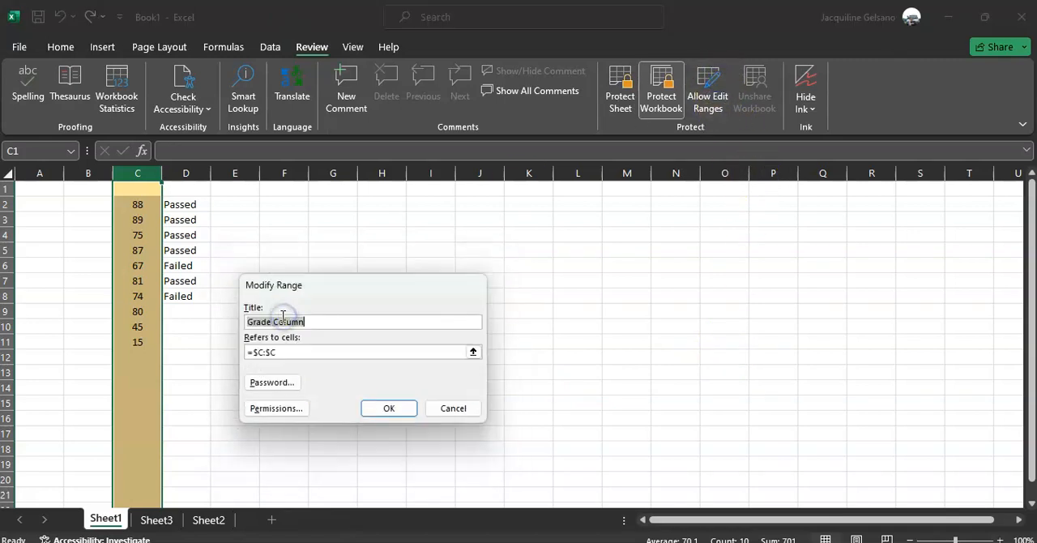
pyautogui.click(292, 383)
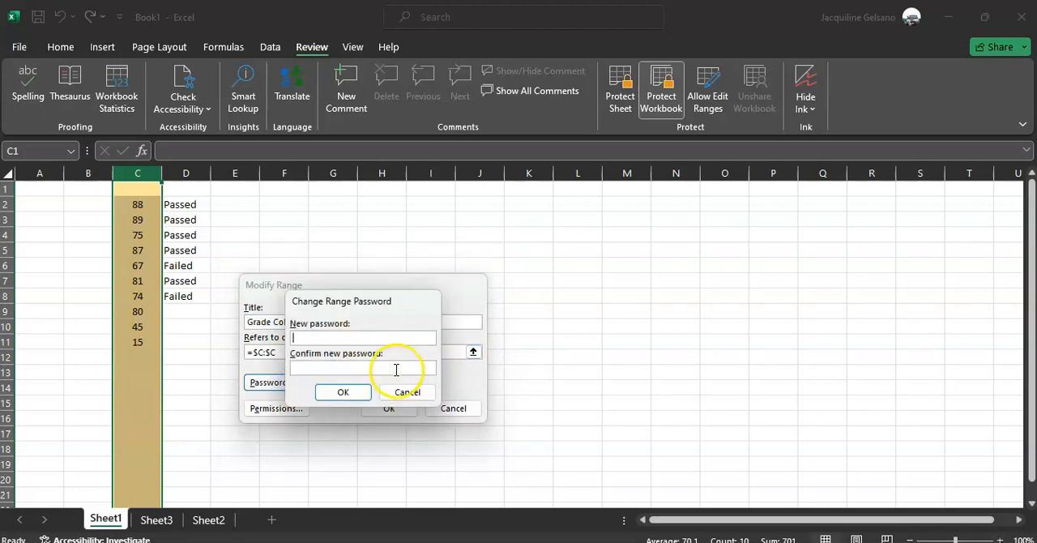
pyautogui.click(343, 391)
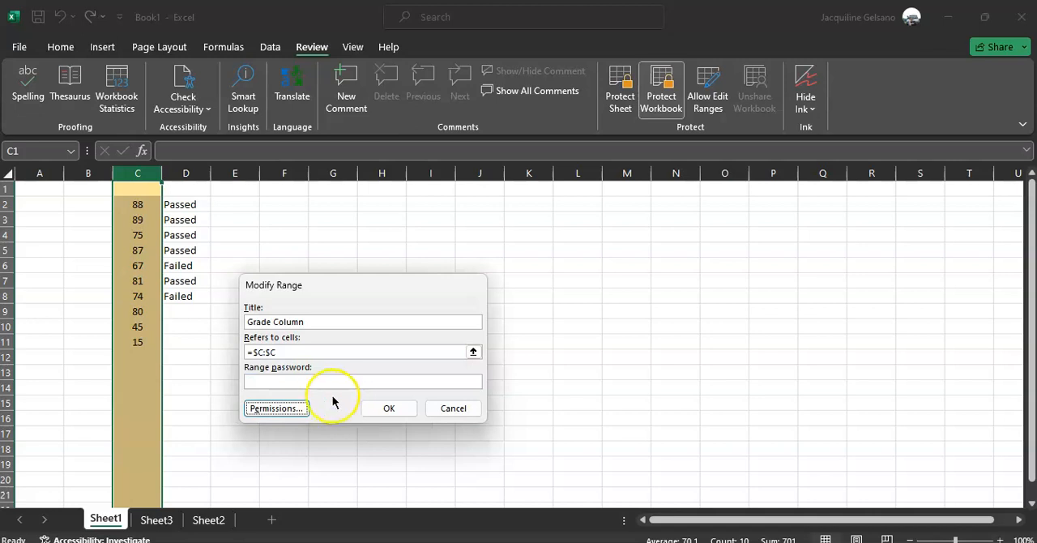
pyautogui.click(388, 409)
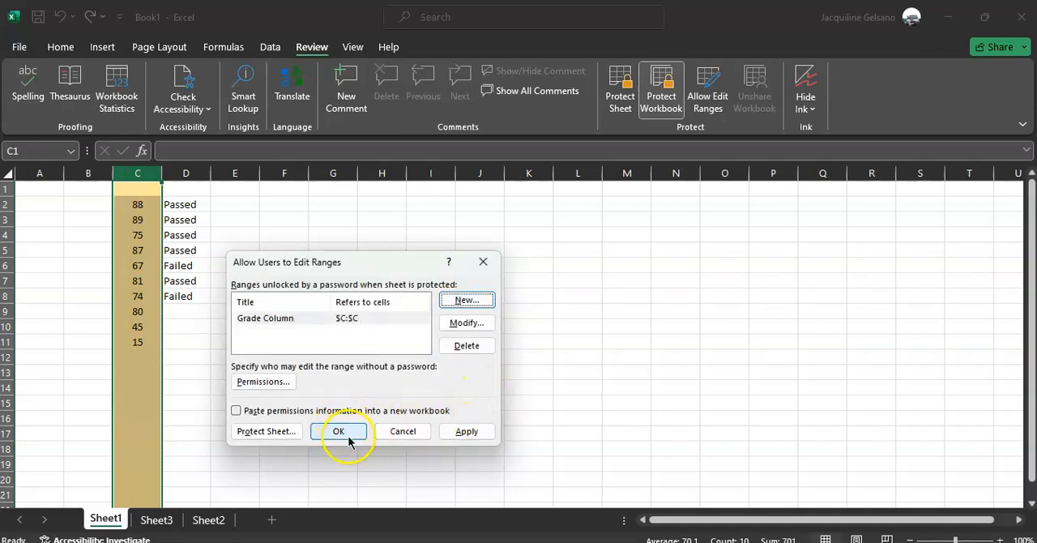
# Protect Sheet1 again from the edit-ranges dialog, entering and confirming the sheet password.
pyautogui.click(280, 431)
pyautogui.write('1234')
pyautogui.press('Return')
pyautogui.write('1')
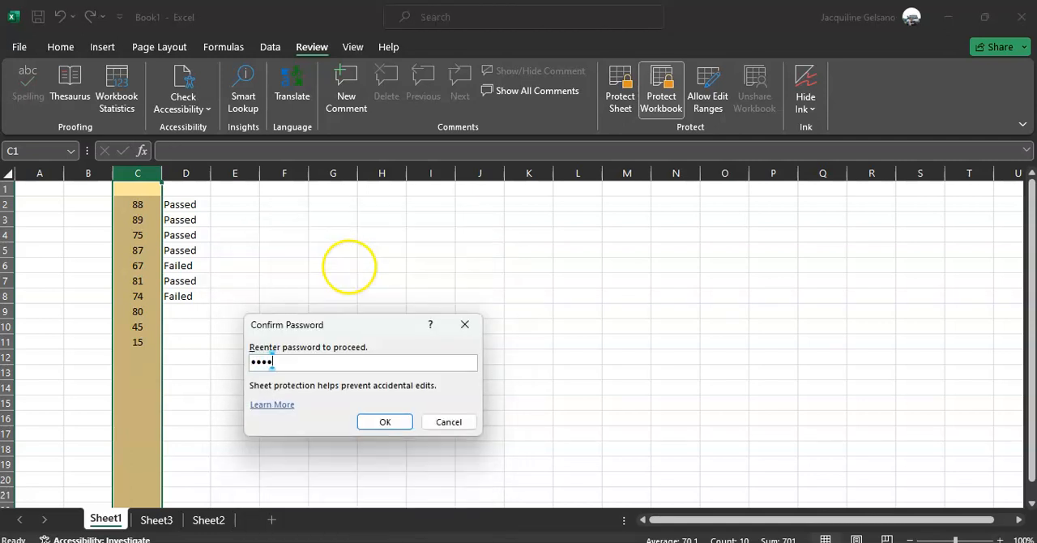
pyautogui.press('Return')
# Enter 65 in C13 and 81 in C15 of the editable column C.
pyautogui.click(141, 366)
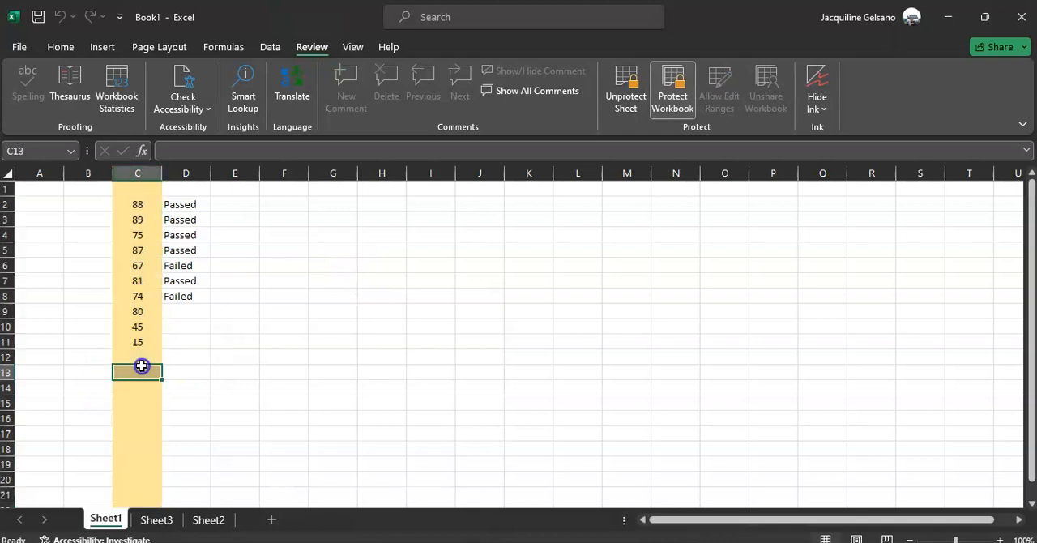
pyautogui.write('65')
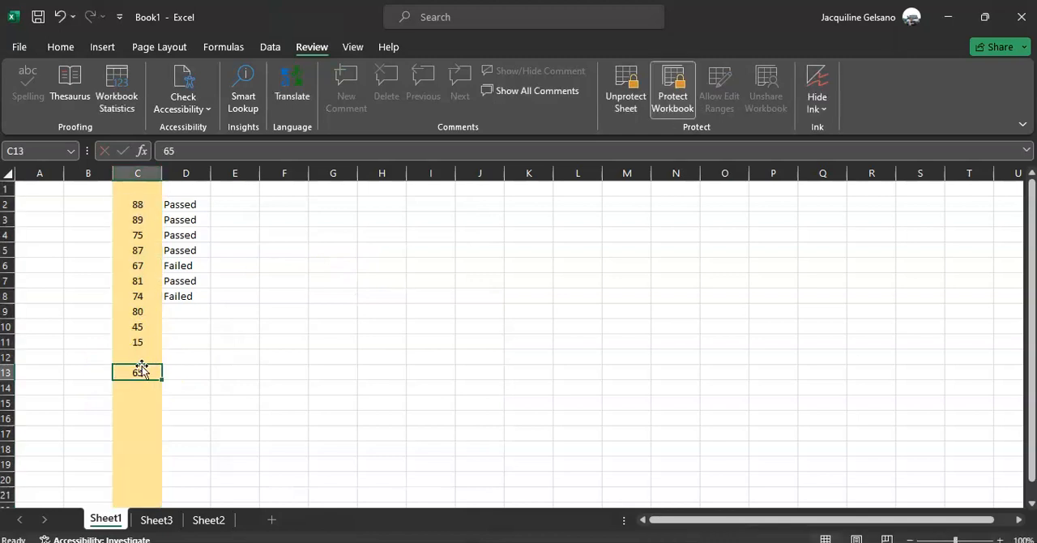
pyautogui.click(135, 402)
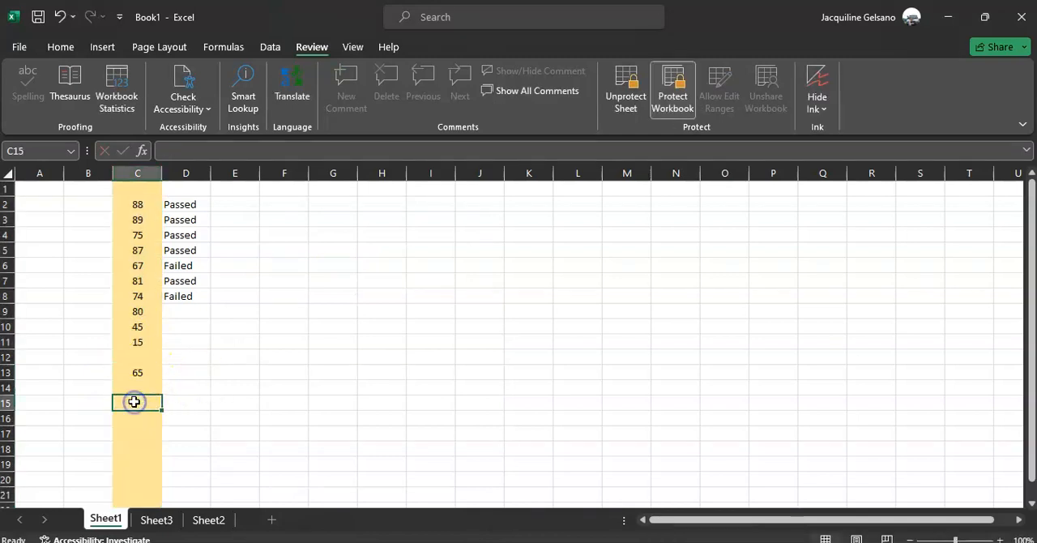
pyautogui.write('81')
pyautogui.hotkey('ctrl', 'Return')
# Try to edit the locked cells H11, B7 and E5 outside column C, dismissing any warnings.
pyautogui.click(209, 294)
pyautogui.doubleClick(365, 343)
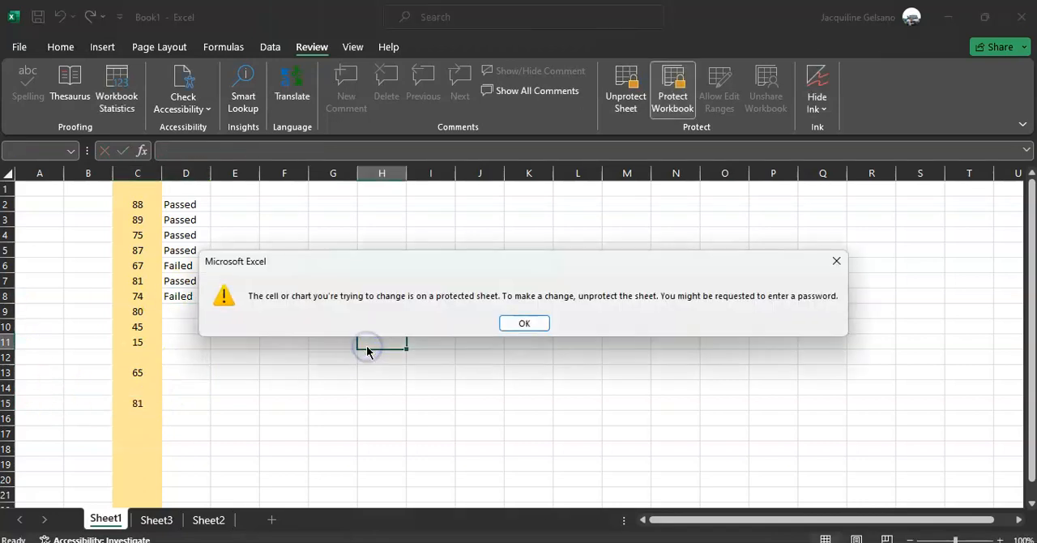
pyautogui.press('Return')
pyautogui.click(69, 288)
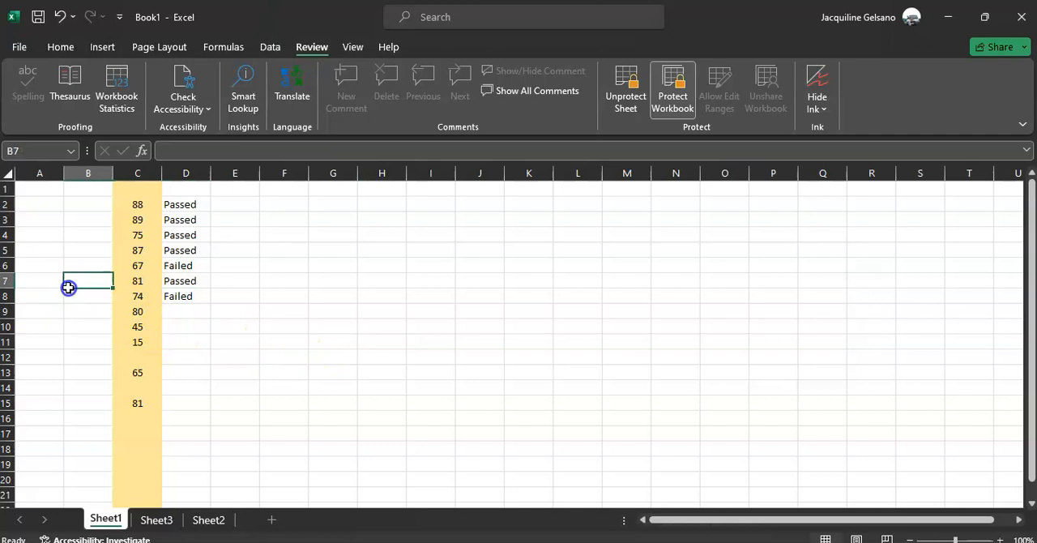
pyautogui.doubleClick(69, 288)
pyautogui.press('Return')
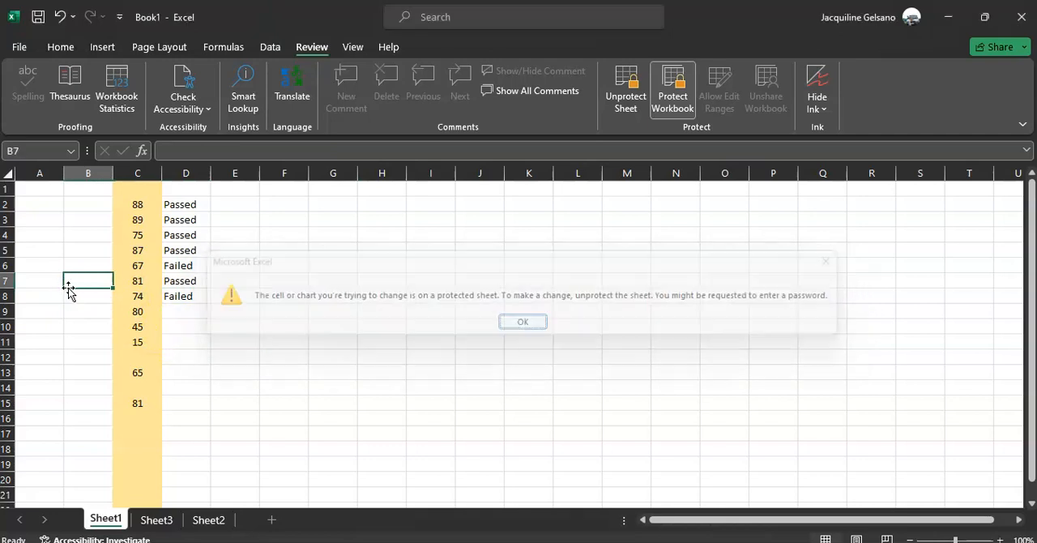
pyautogui.doubleClick(256, 248)
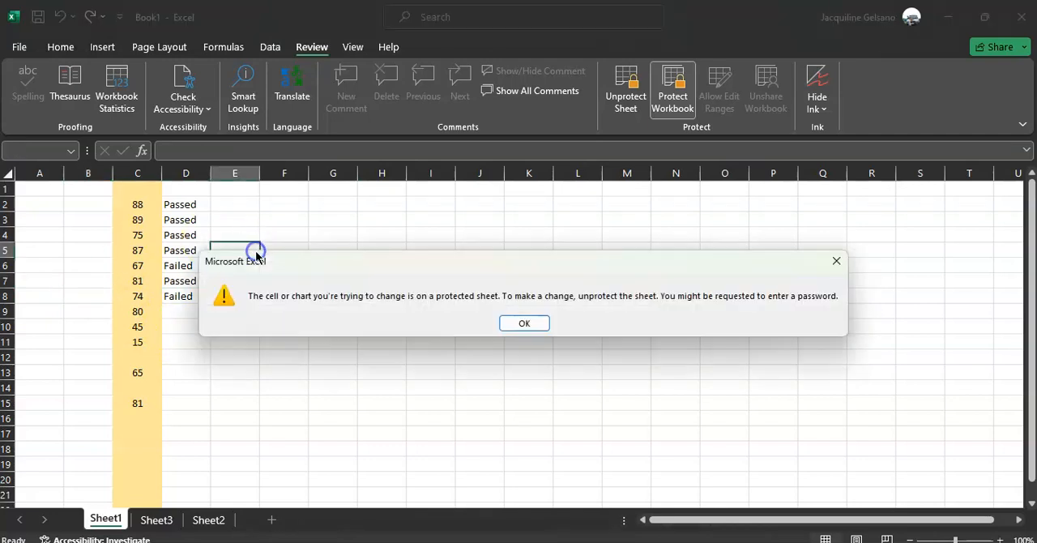
pyautogui.press('Return')
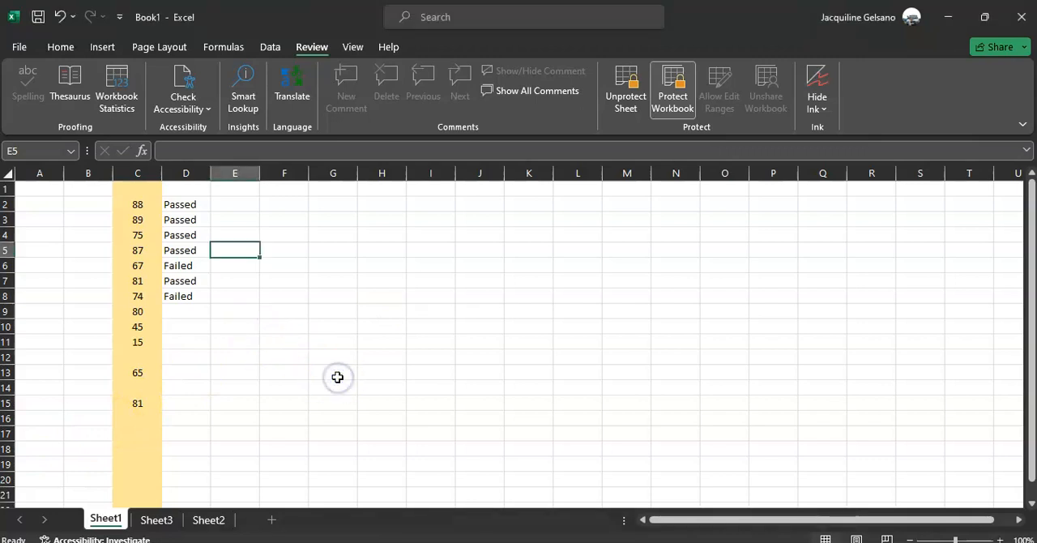
pyautogui.click(263, 361)
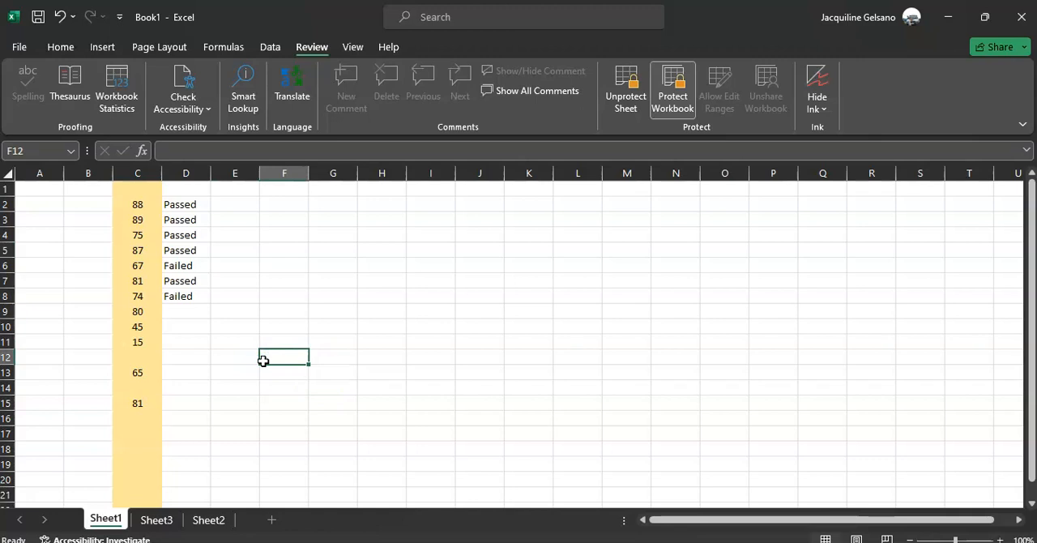
# Clear the contents of range D2:H10 on Sheet3.
pyautogui.click(156, 519)
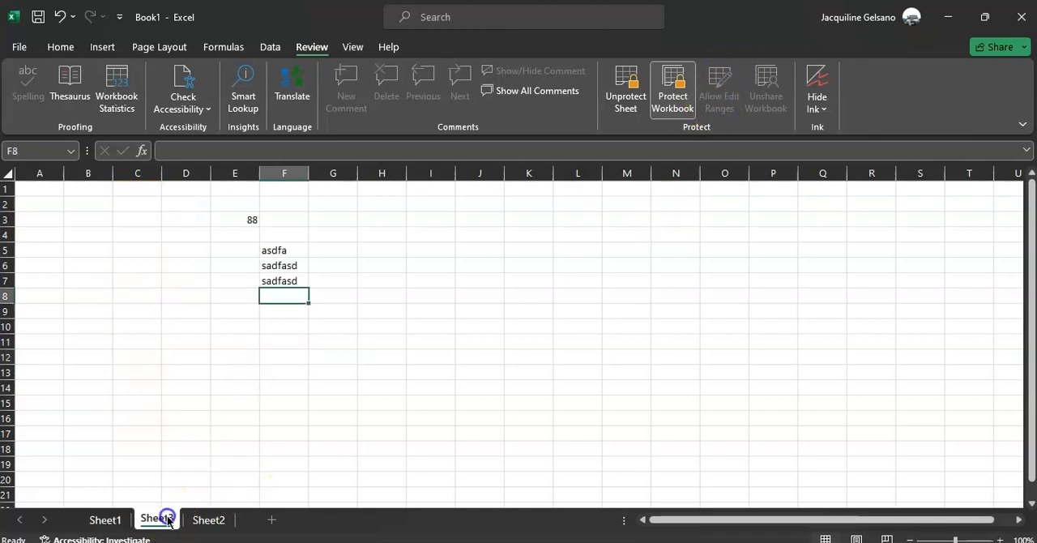
pyautogui.moveTo(204, 198); pyautogui.dragTo(368, 320)
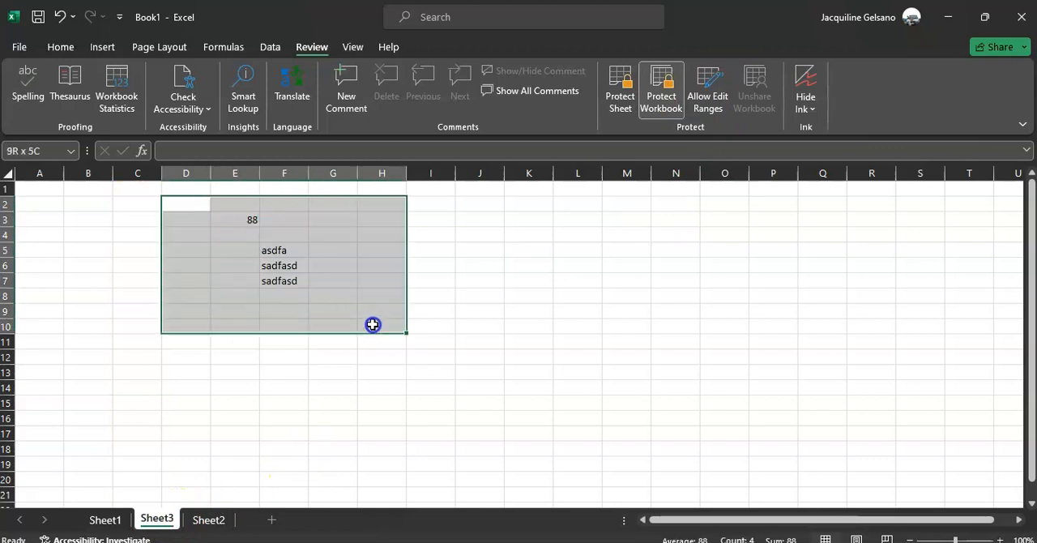
pyautogui.press('Delete')
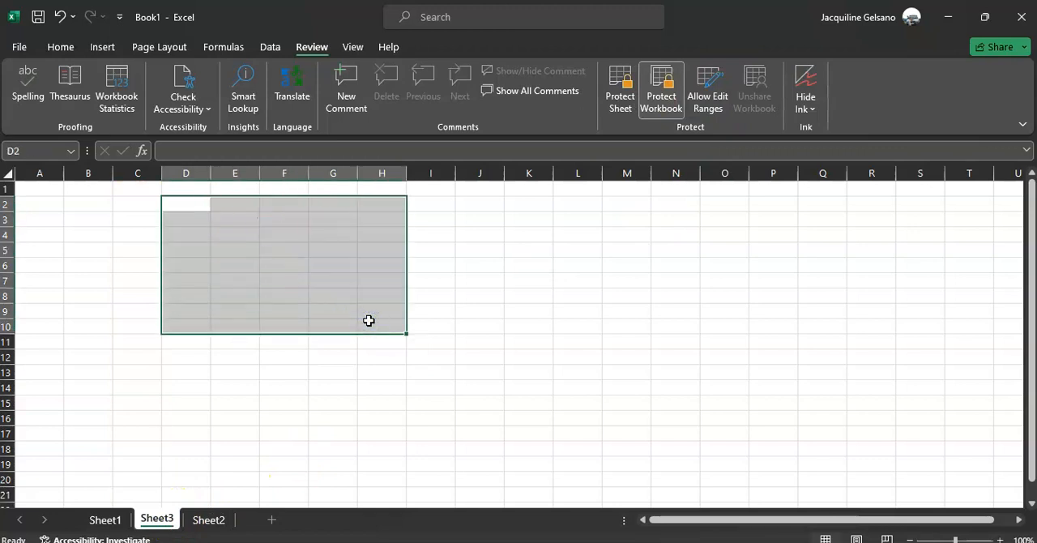
# Try to rename Sheet2, and unprotect the workbook structure by entering the workbook password.
pyautogui.doubleClick(212, 519)
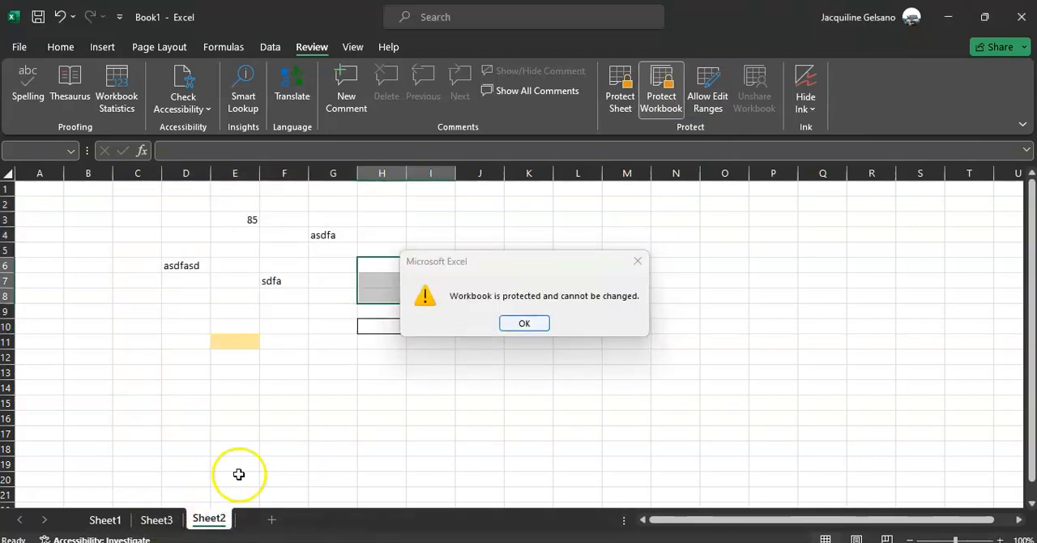
pyautogui.press('Return')
pyautogui.click(663, 79)
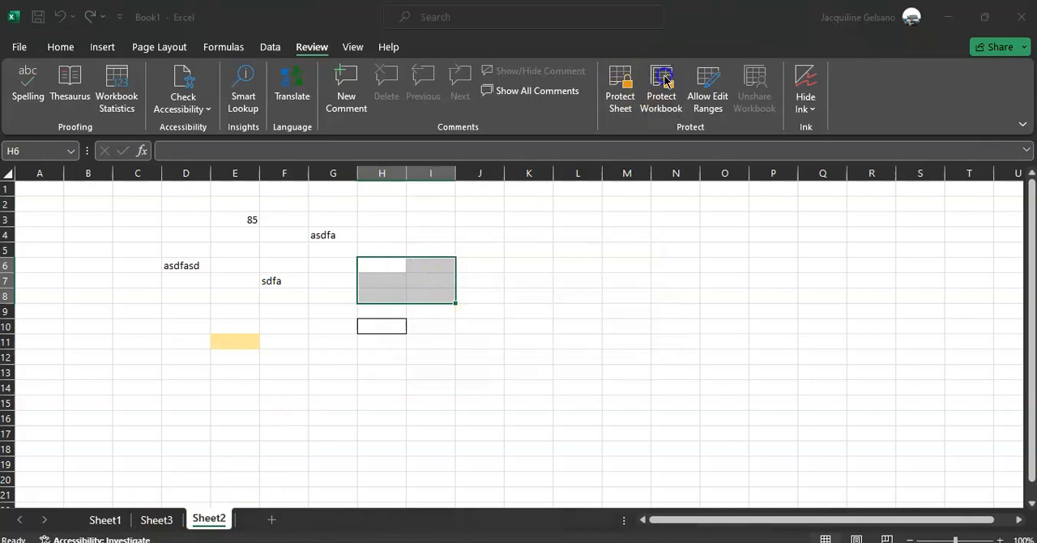
pyautogui.write('a')
pyautogui.press('Return')
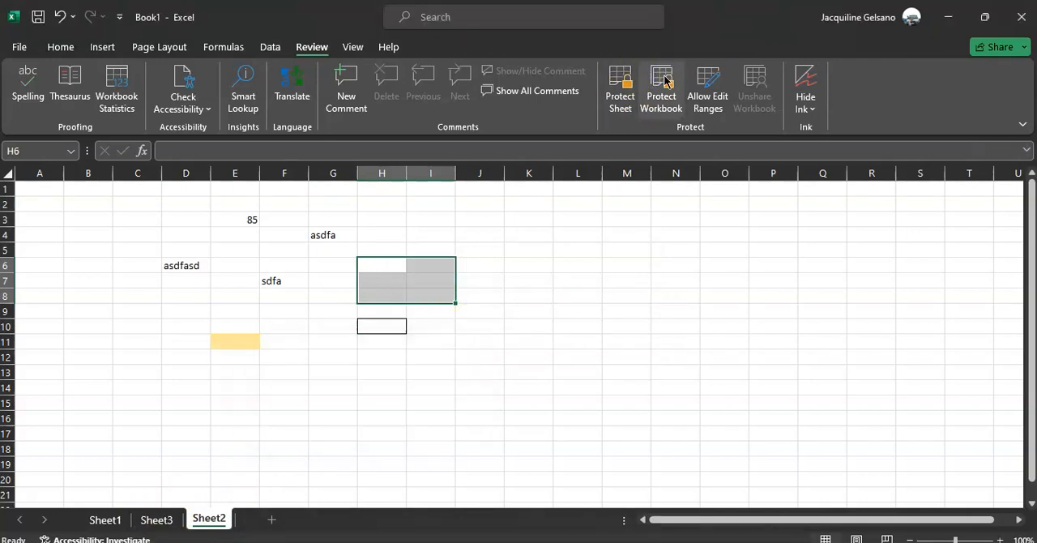
# Reorder the worksheets so Sheet2 sits between Sheet1 and Sheet3.
pyautogui.click(201, 519)
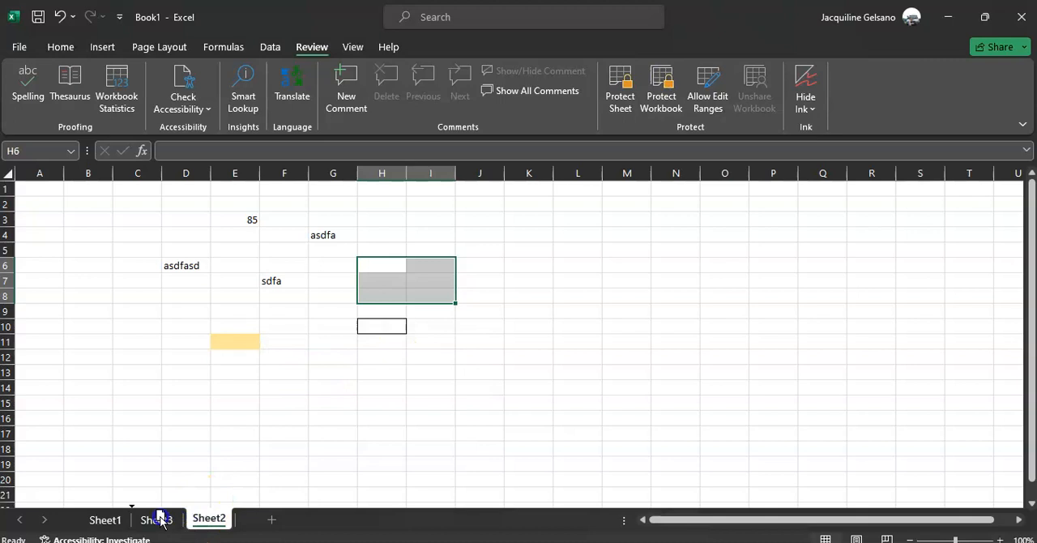
pyautogui.moveTo(160, 519); pyautogui.dragTo(143, 518)
pyautogui.click(218, 354)
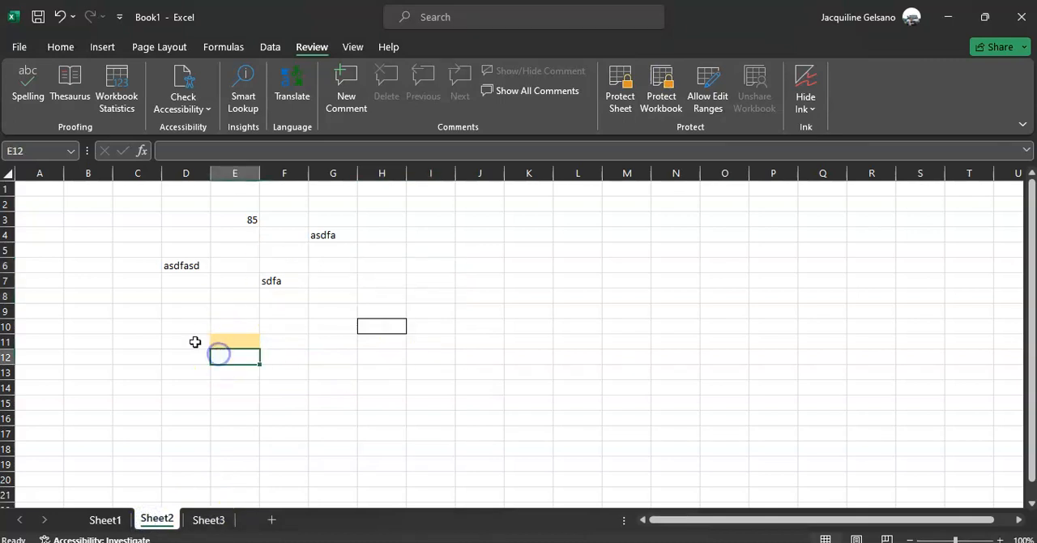
pyautogui.click(146, 235)
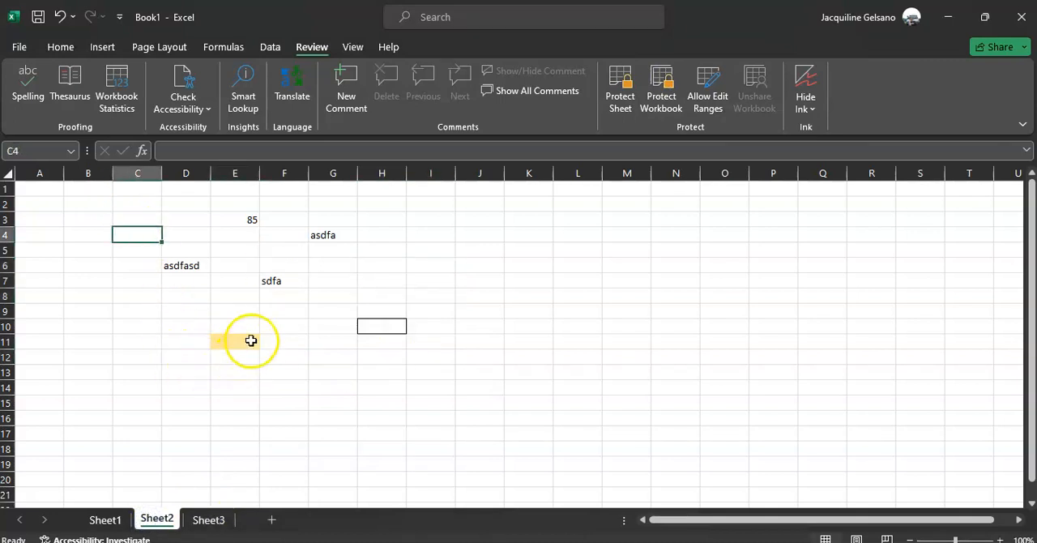
# Unlock the filled cell E11 on Sheet2 by turning off its Locked protection format.
pyautogui.click(251, 340)
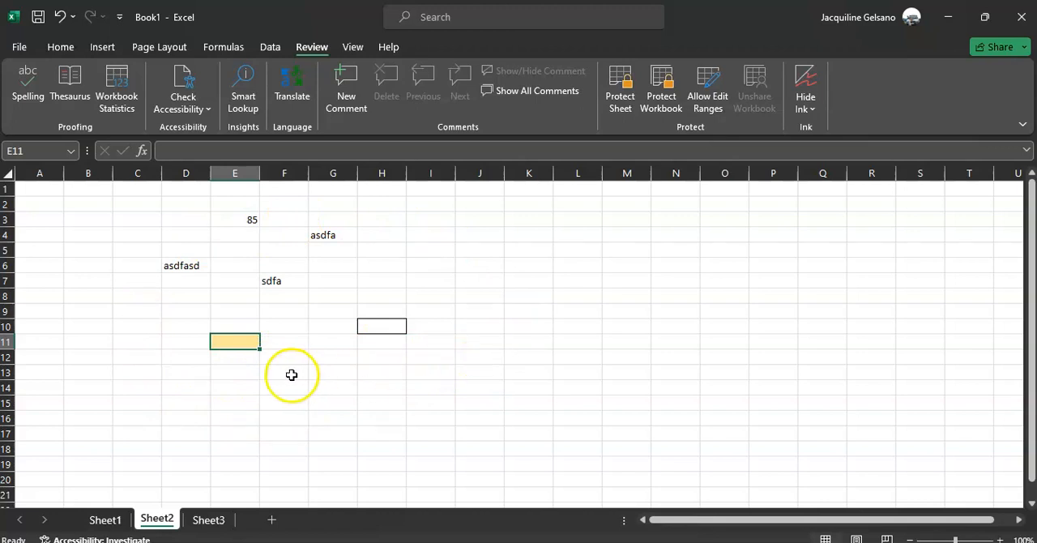
pyautogui.click(62, 47)
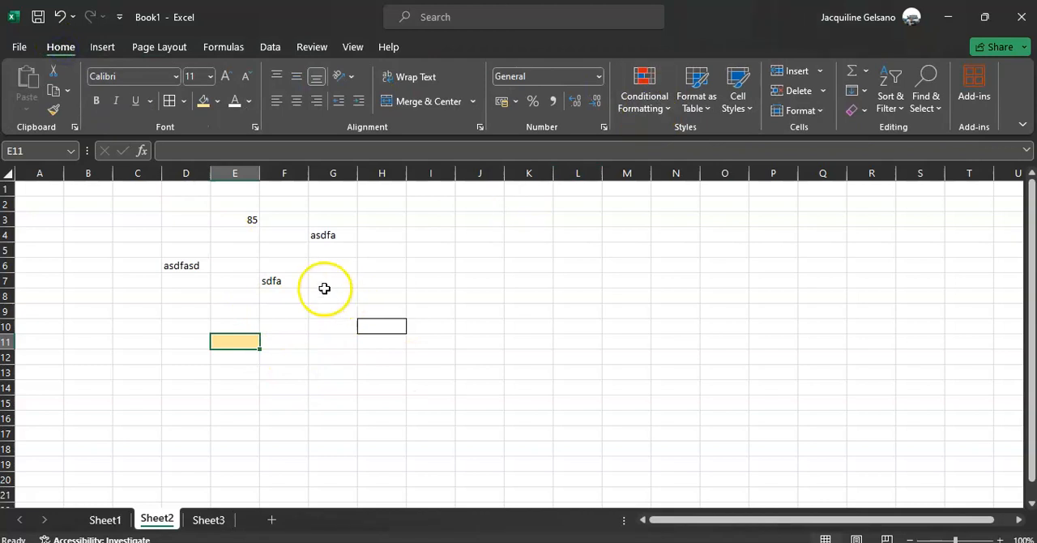
pyautogui.click(256, 133)
pyautogui.moveTo(367, 176); pyautogui.dragTo(581, 128)
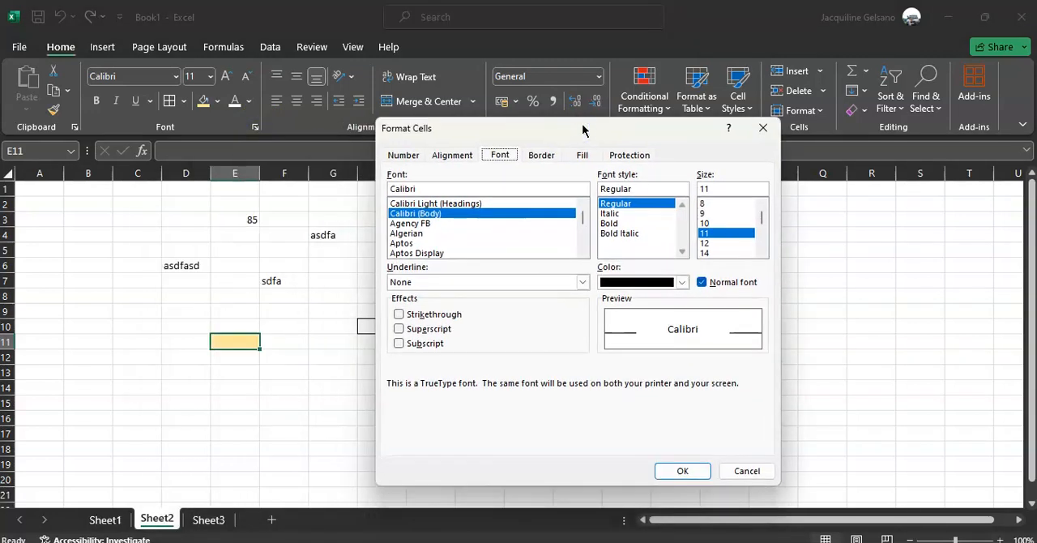
pyautogui.click(642, 155)
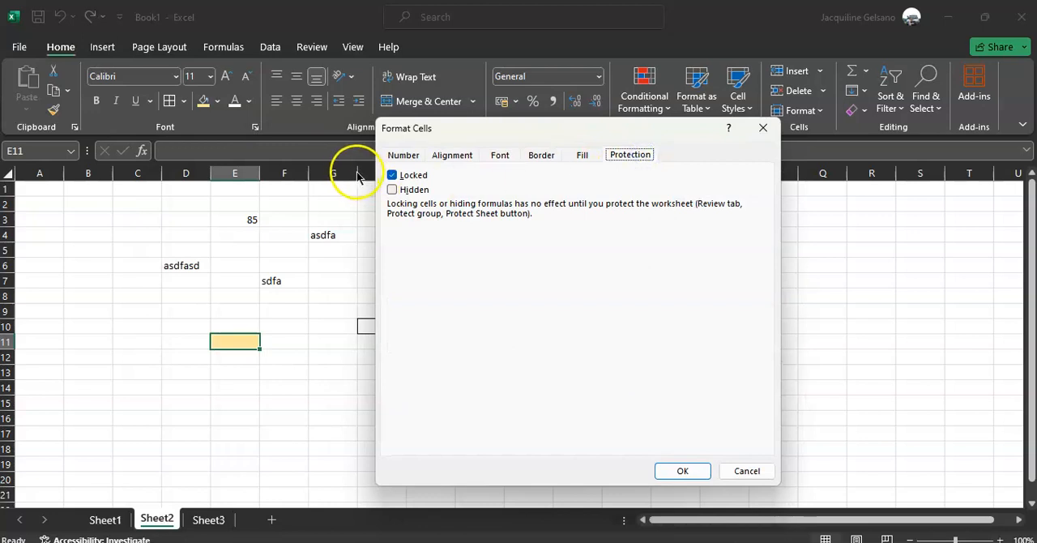
pyautogui.click(392, 175)
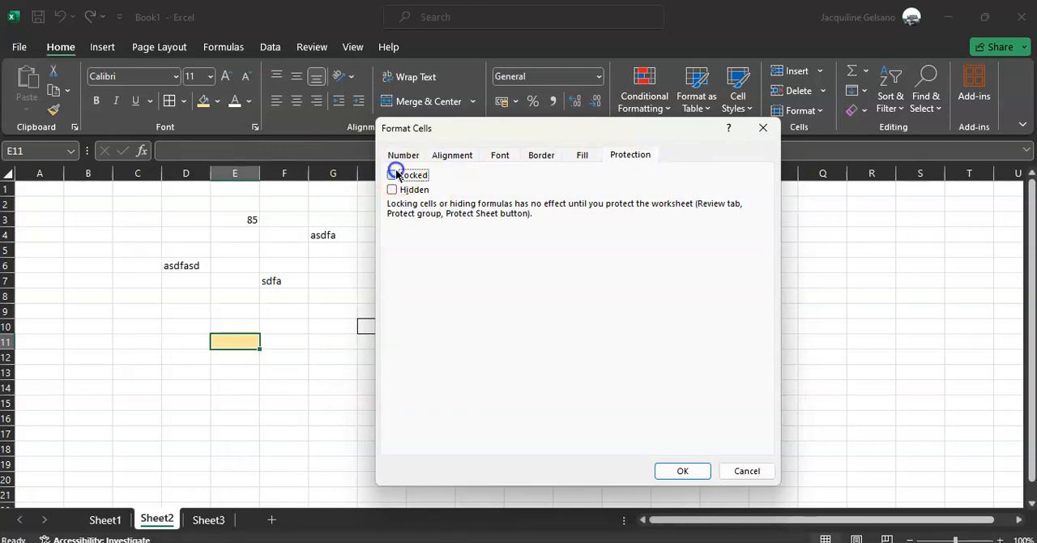
pyautogui.click(686, 469)
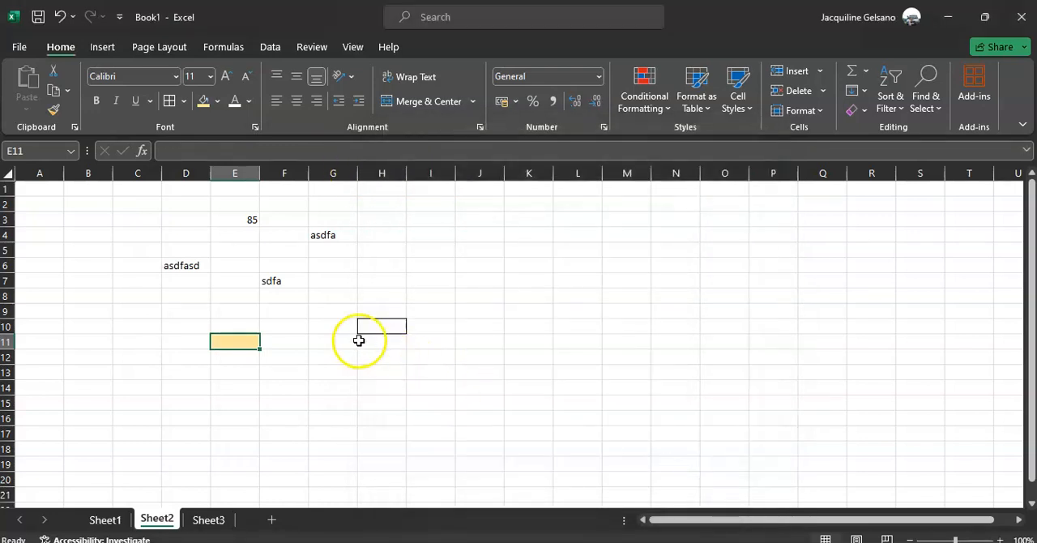
# Unlock the bordered cell H10 on Sheet2 by turning off its Locked protection format.
pyautogui.click(392, 328)
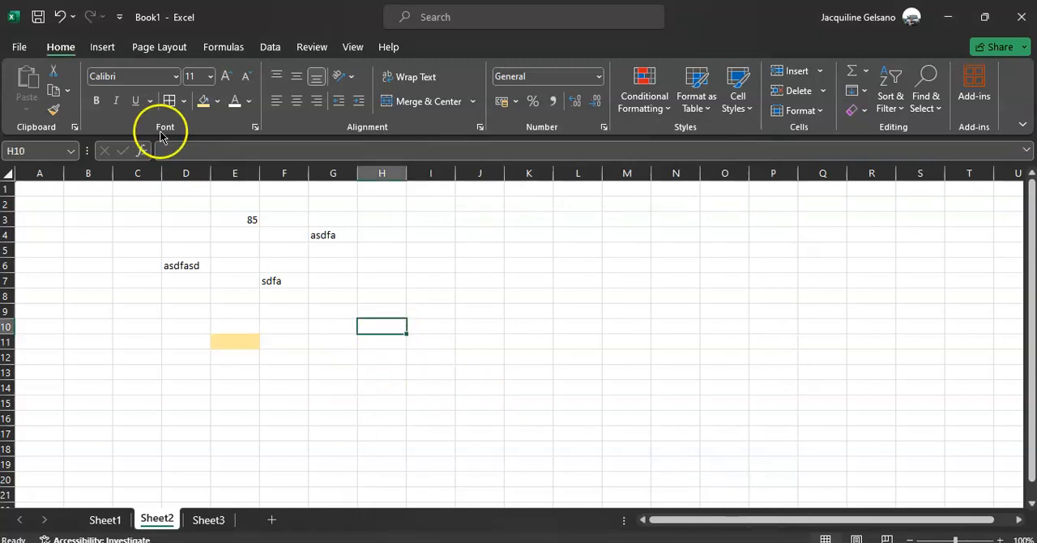
pyautogui.click(480, 127)
pyautogui.click(629, 155)
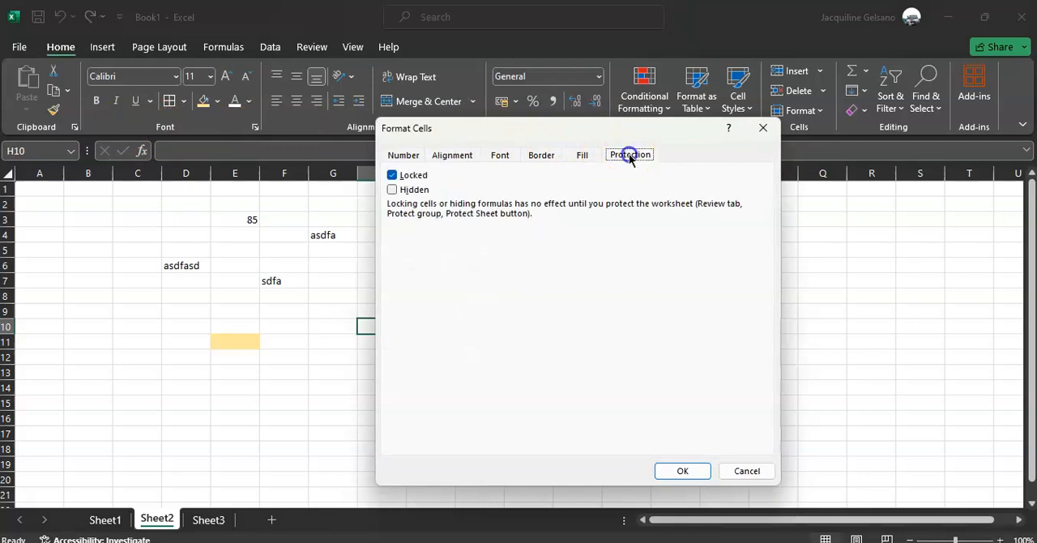
pyautogui.click(407, 179)
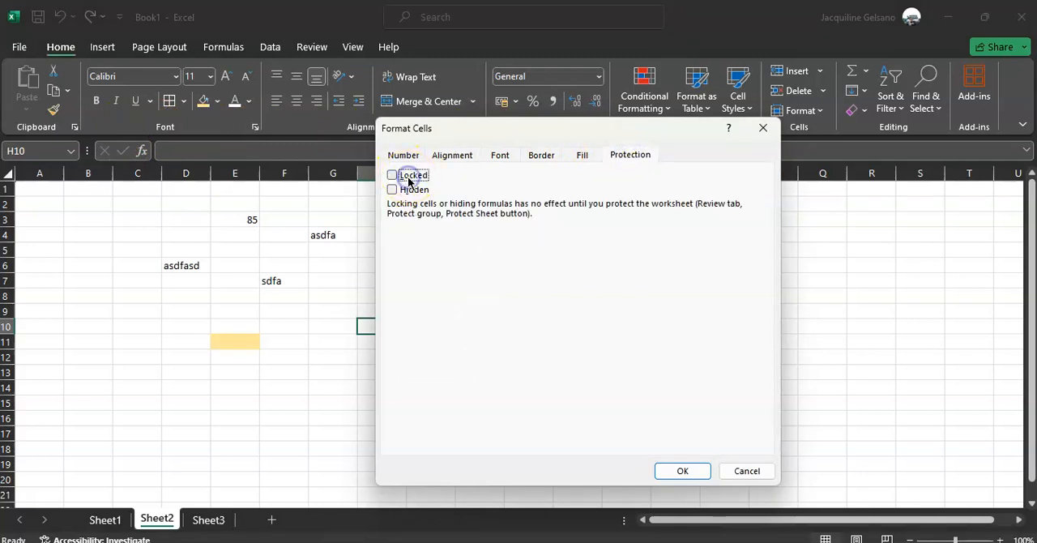
pyautogui.click(669, 469)
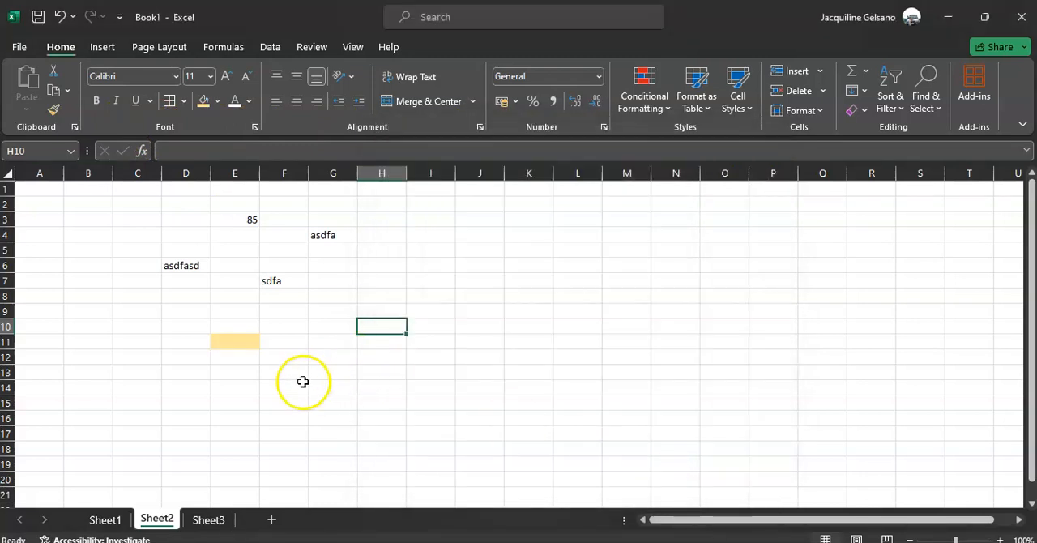
# Protect Sheet2 with the default permissions, entering and confirming the sheet password.
pyautogui.click(320, 52)
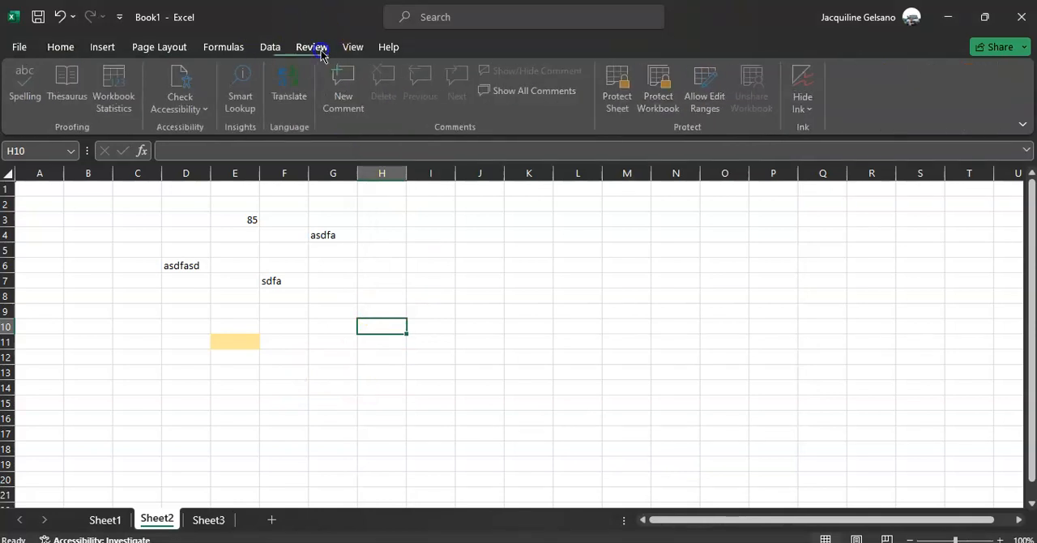
pyautogui.click(623, 85)
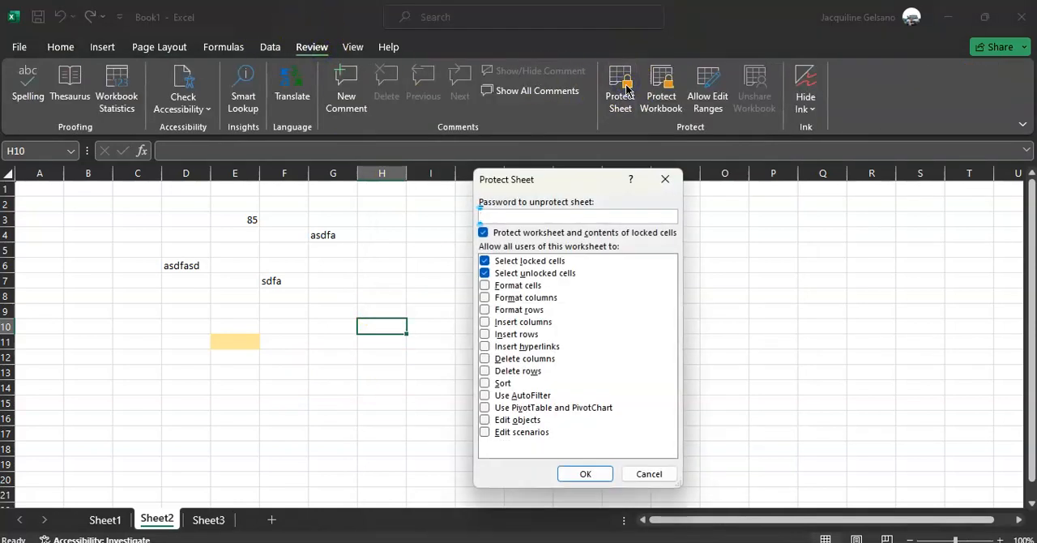
pyautogui.press('Return')
pyautogui.write('1')
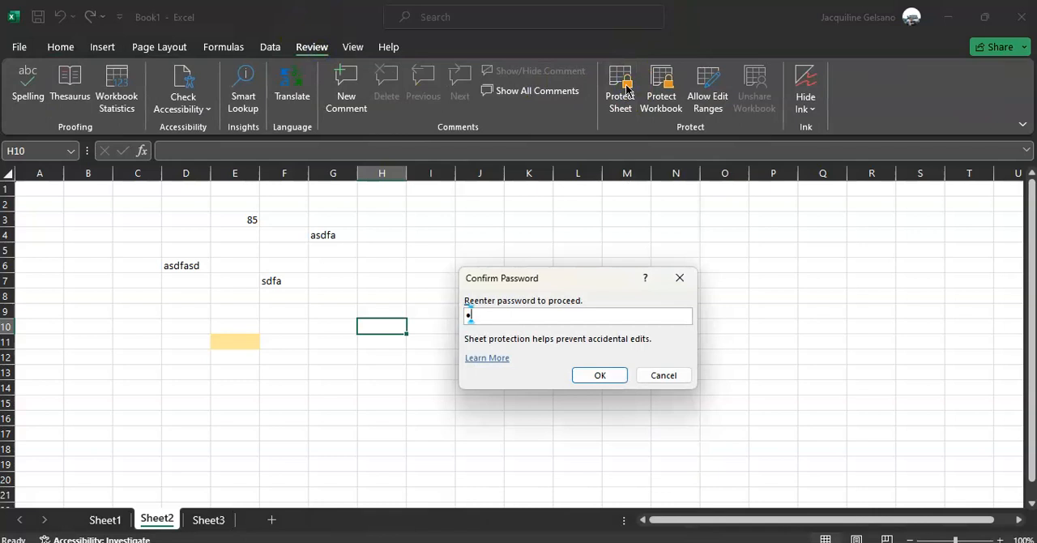
pyautogui.press('Return')
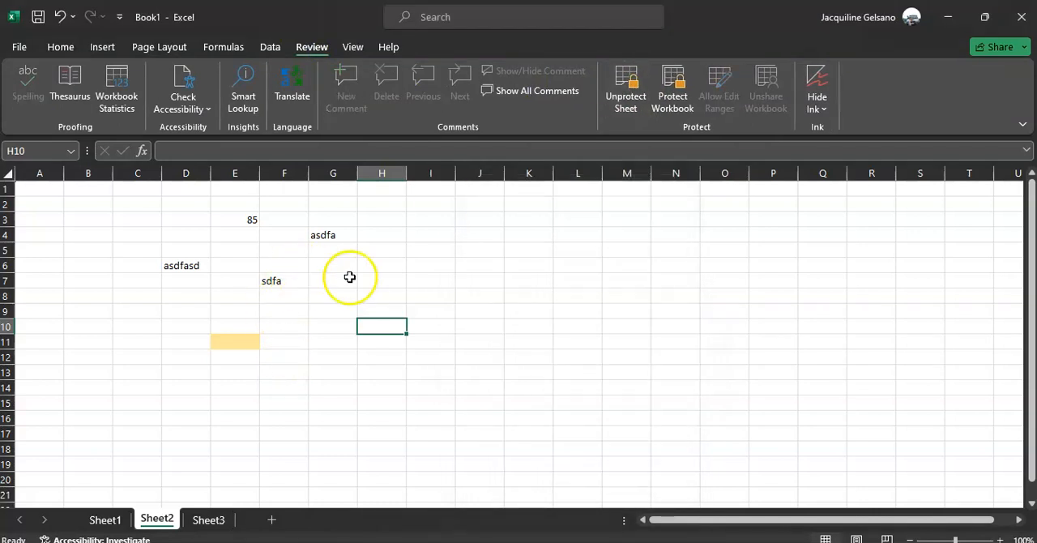
# Try to edit locked cell H6 on protected Sheet2, and enter ad in the unlocked bordered cell H10.
pyautogui.doubleClick(386, 267)
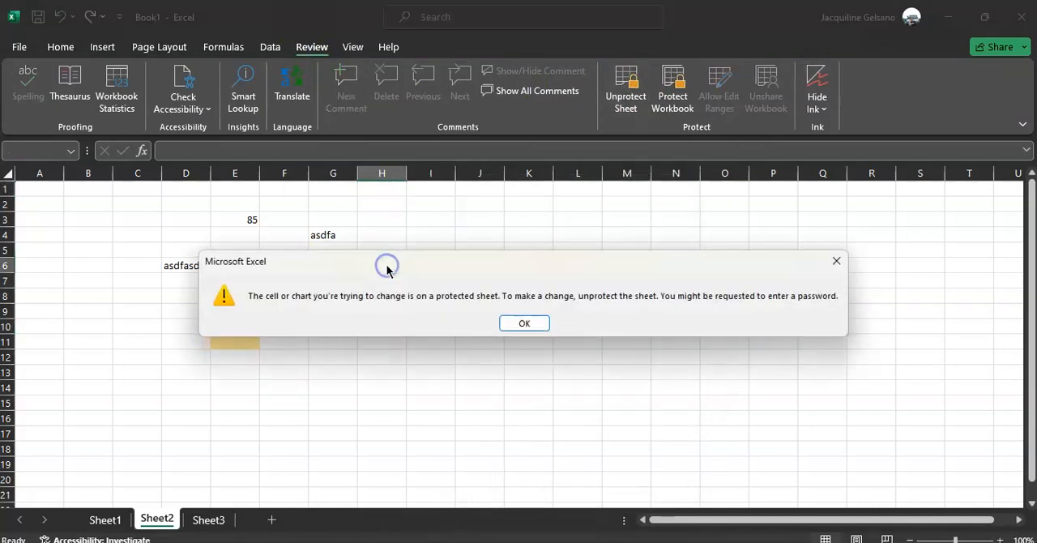
pyautogui.press('Return')
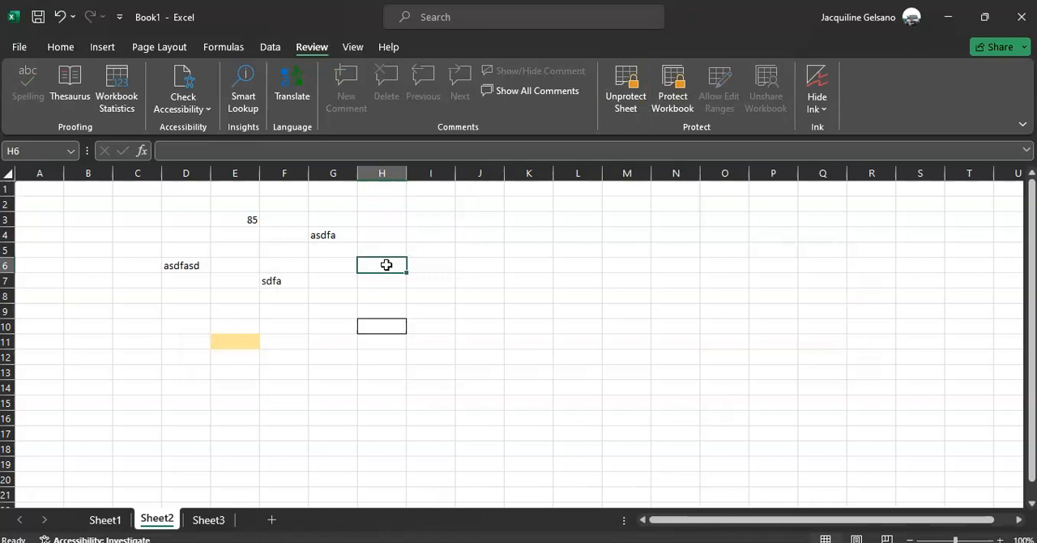
pyautogui.click(389, 335)
pyautogui.write('ad')
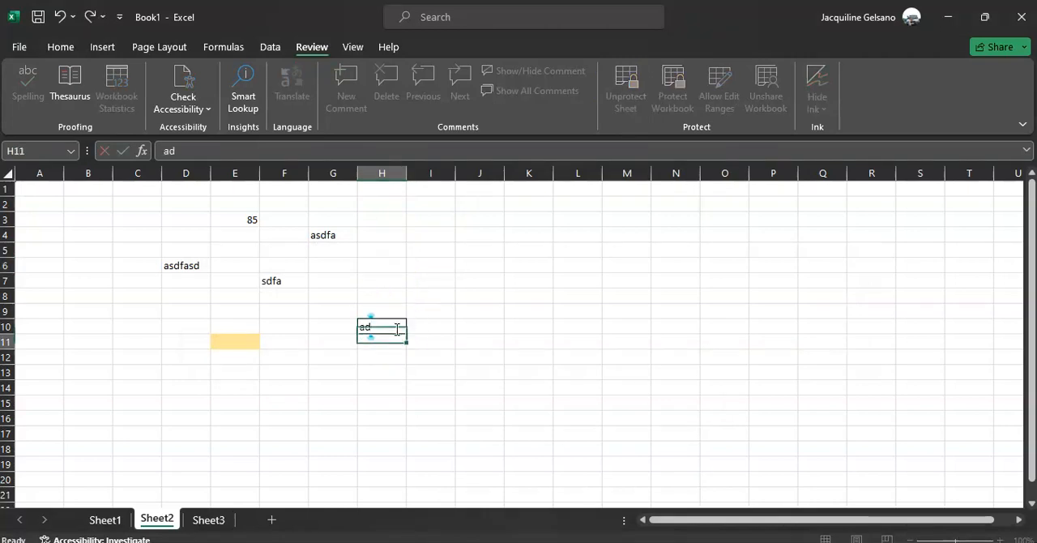
pyautogui.click(388, 323)
# Enter 8464 in the unlocked filled cell E11 on protected Sheet2.
pyautogui.moveTo(388, 323); pyautogui.dragTo(231, 340)
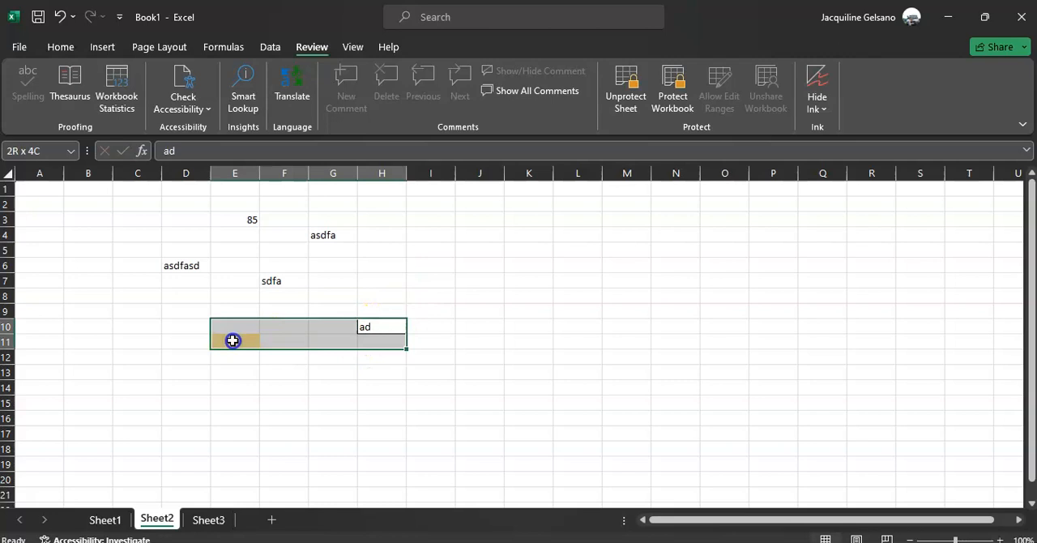
pyautogui.click(296, 398)
pyautogui.click(240, 339)
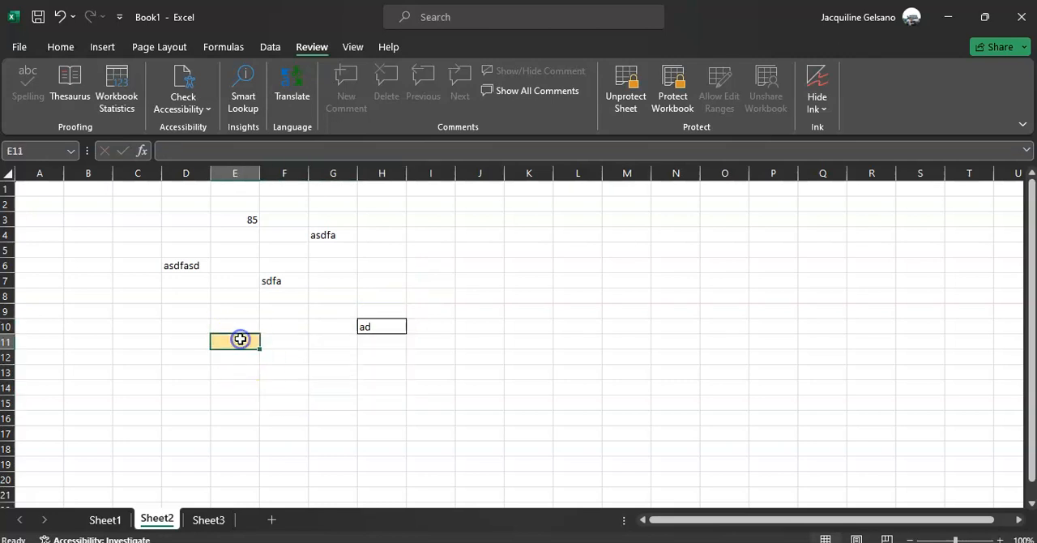
pyautogui.write('8464')
pyautogui.press('Return')
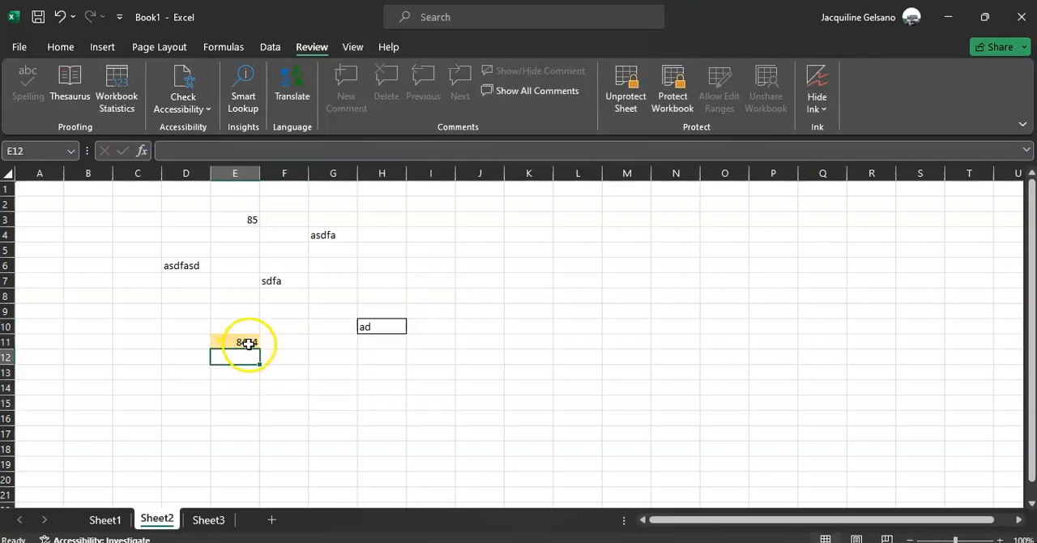
pyautogui.click(239, 341)
# Try to edit locked cell D7 on Sheet2 and review the entries in unlocked cells E11 and H10.
pyautogui.doubleClick(181, 283)
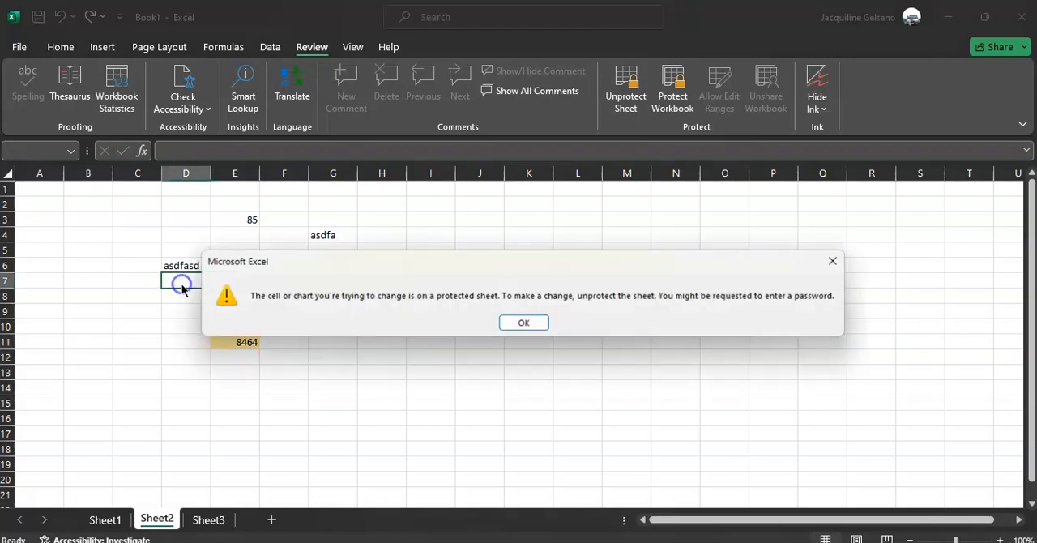
pyautogui.click(524, 322)
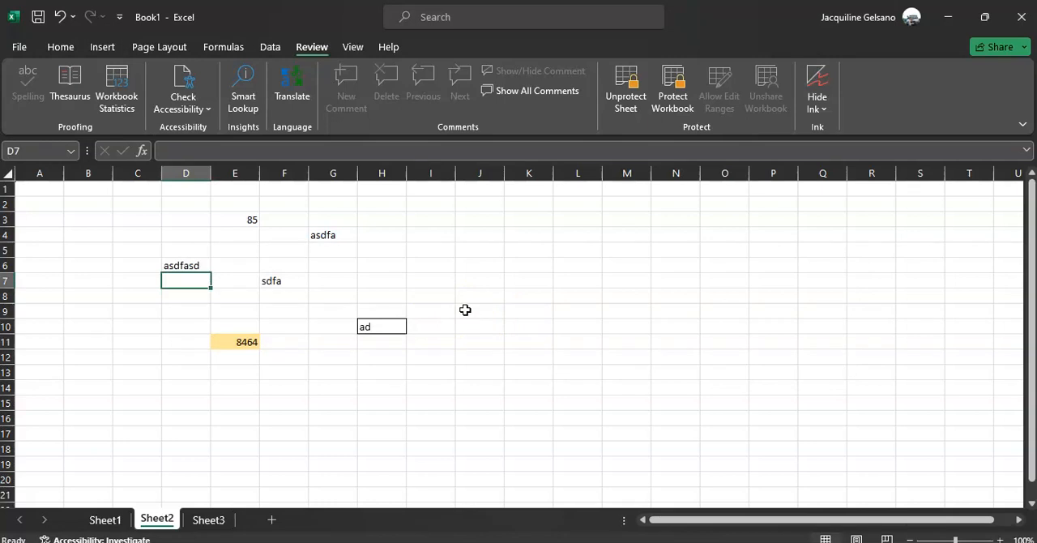
pyautogui.click(248, 343)
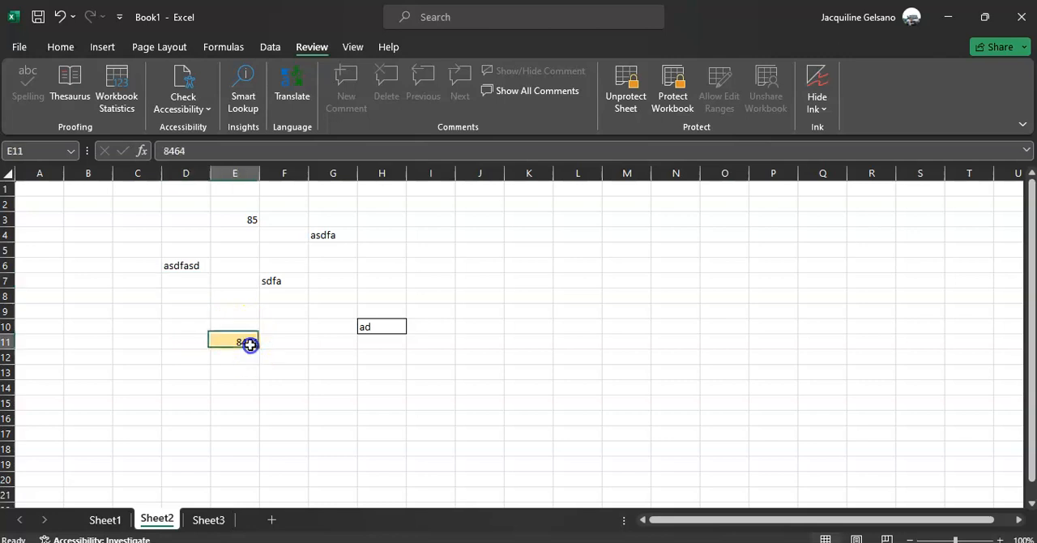
pyautogui.click(394, 328)
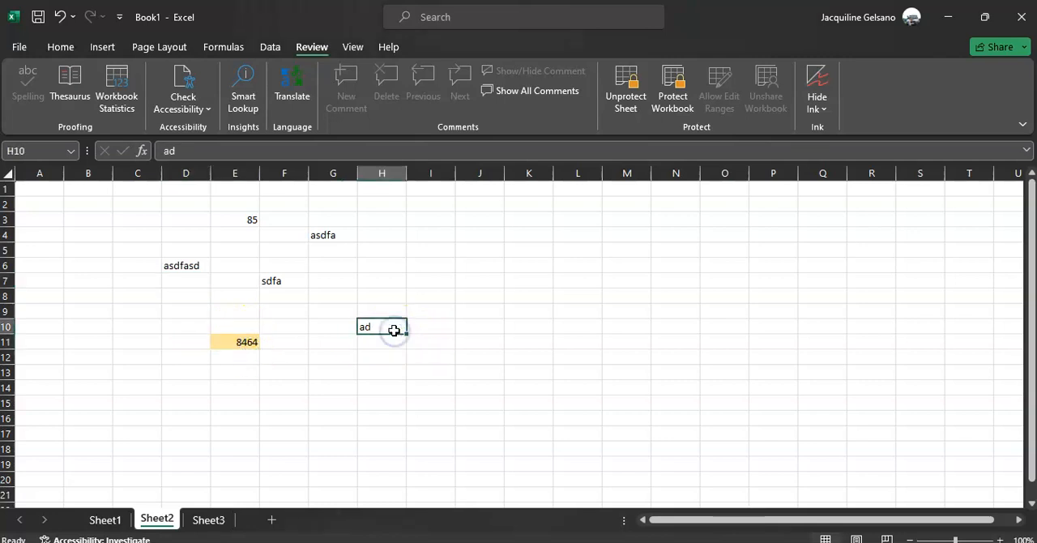